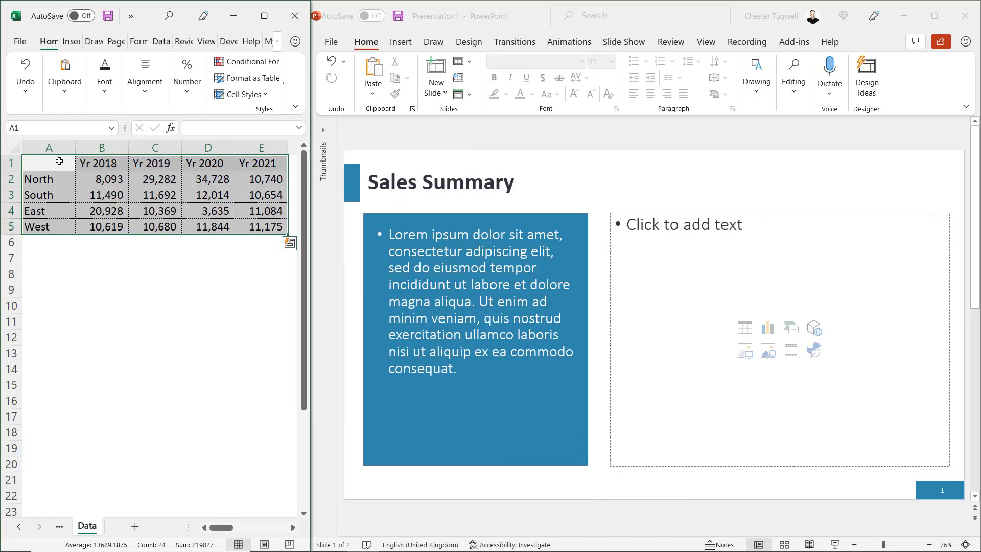
- Paste the copied A1:E5 sales range into the right placeholder as a source-formatted table and enlarge it
drag(59, 161, 245, 227)
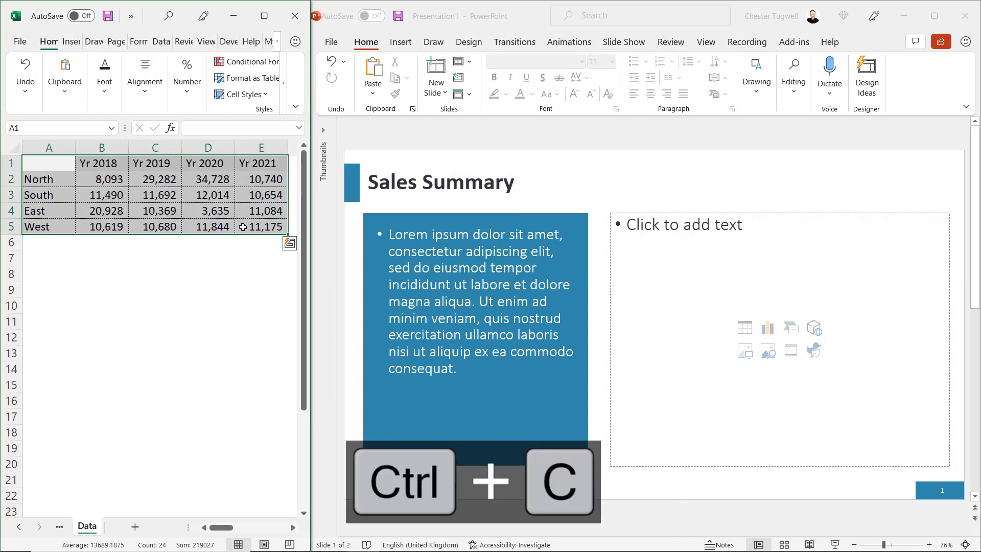
key(ctrl+c)
click(632, 227)
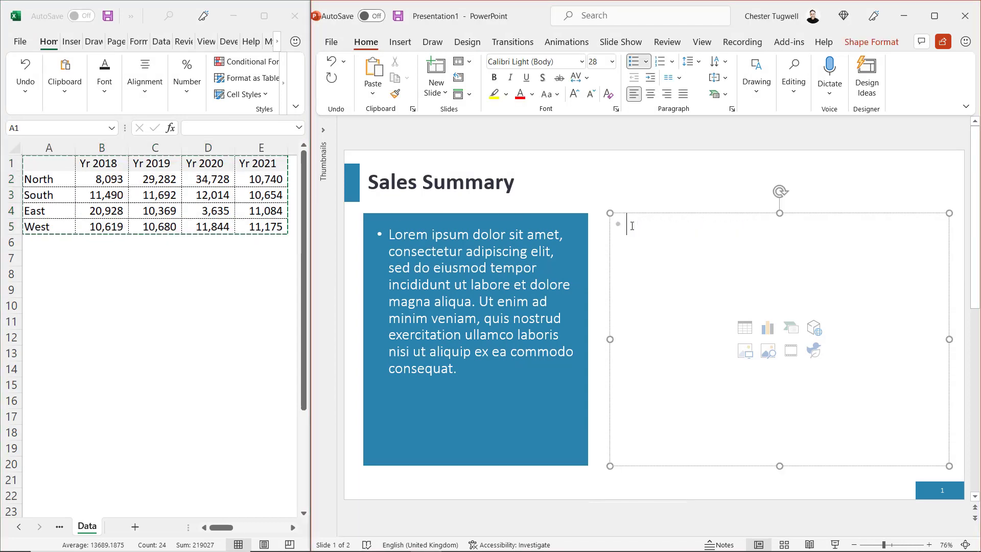
key(ctrl+v)
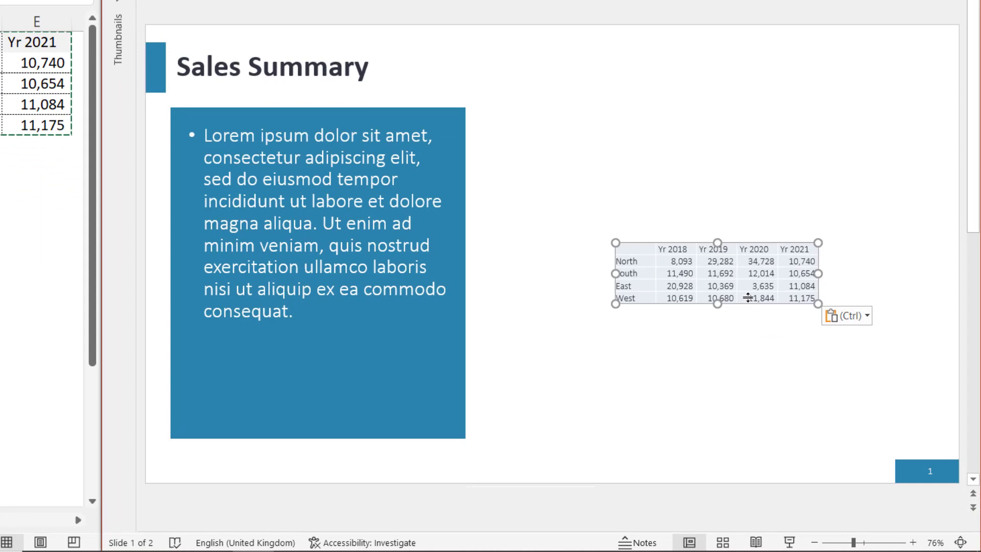
click(850, 307)
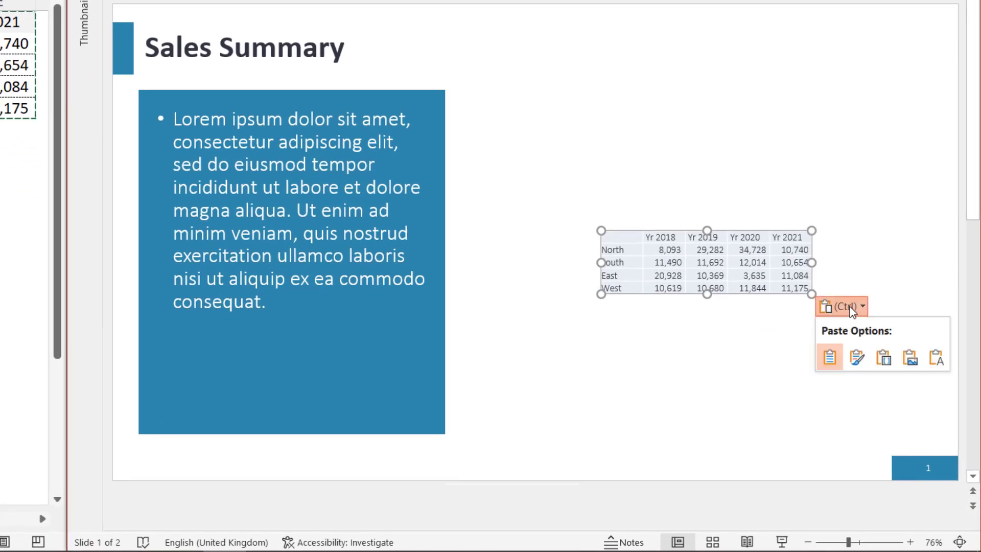
click(855, 362)
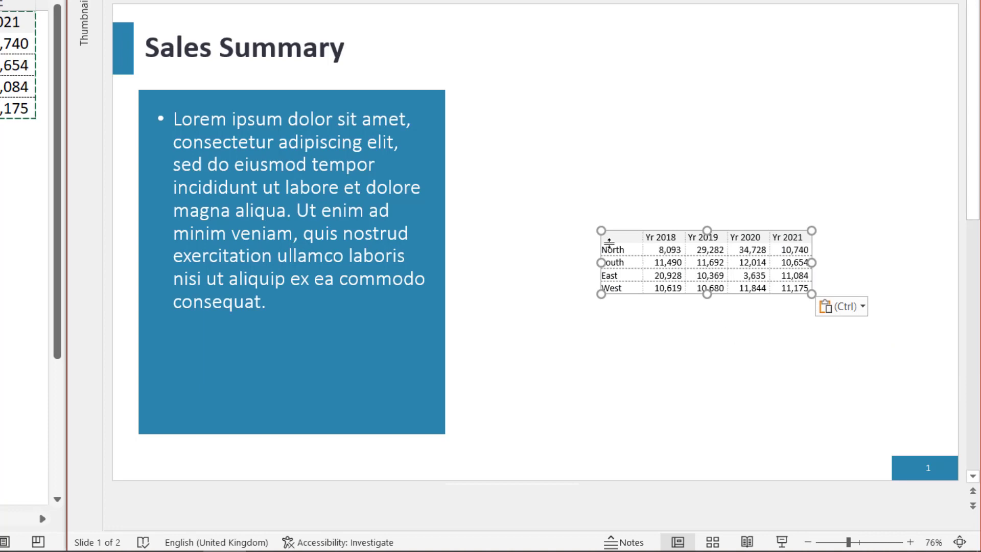
drag(601, 231, 495, 200)
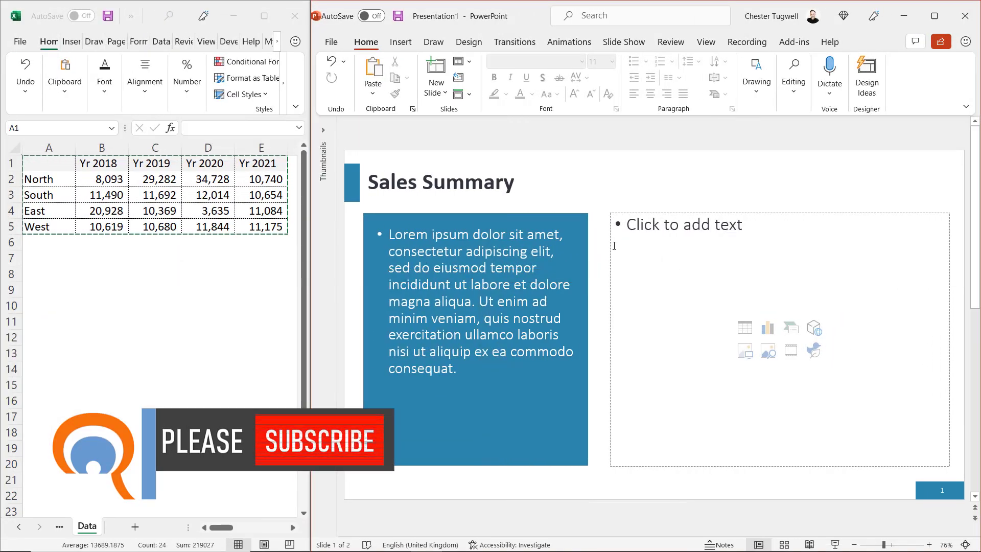
- Paste the sales data again as an embedded Excel worksheet, move it into the placeholder and enlarge it
click(629, 224)
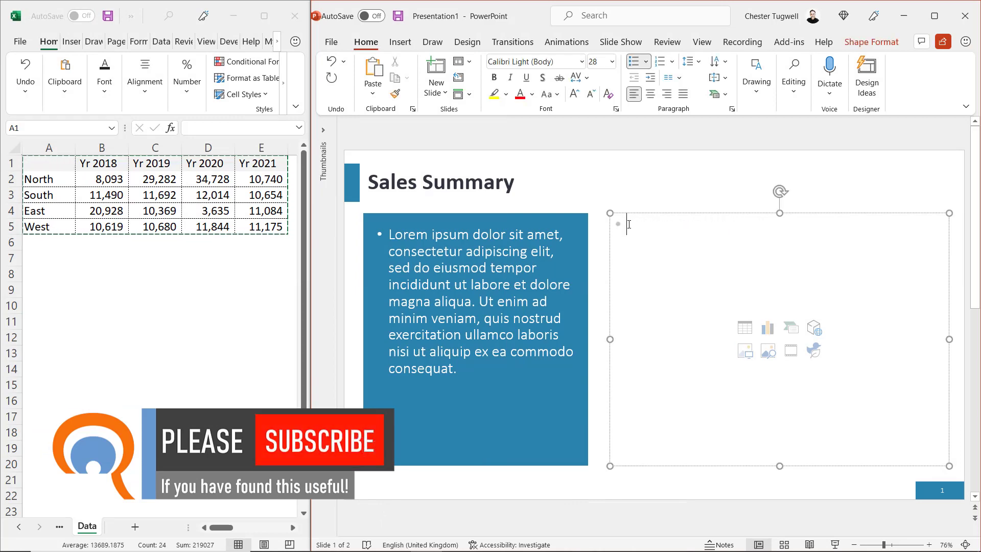
key(ctrl+v)
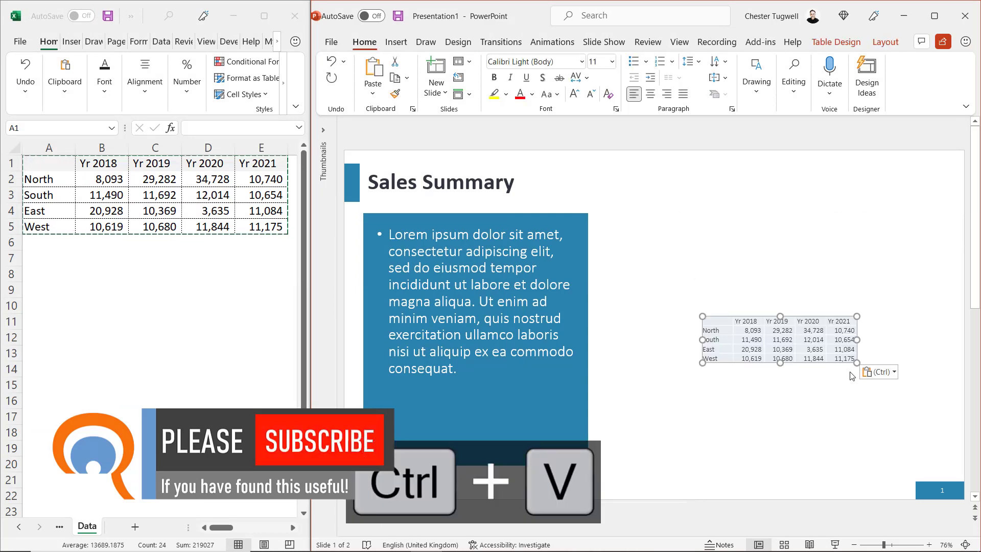
click(885, 369)
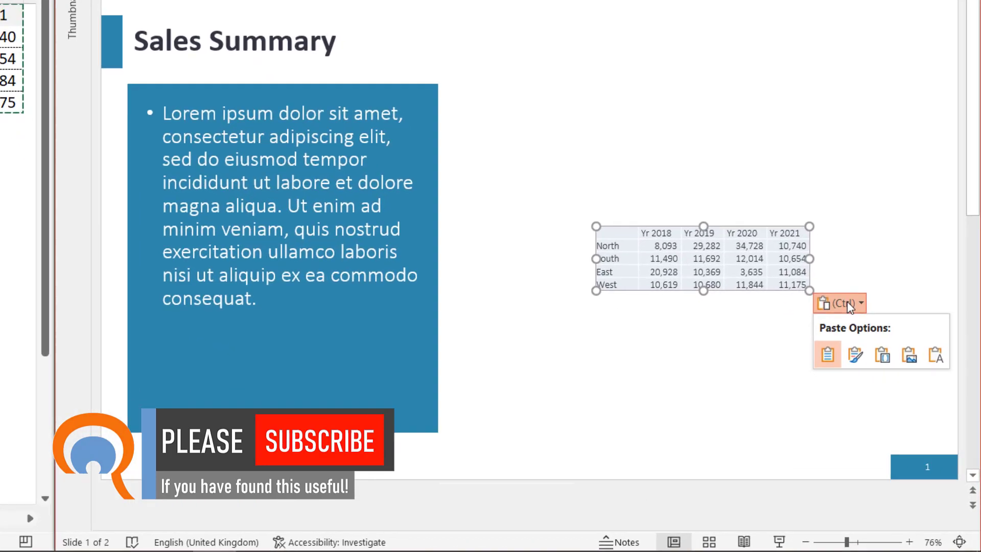
click(882, 354)
drag(578, 206, 643, 141)
drag(709, 209, 815, 238)
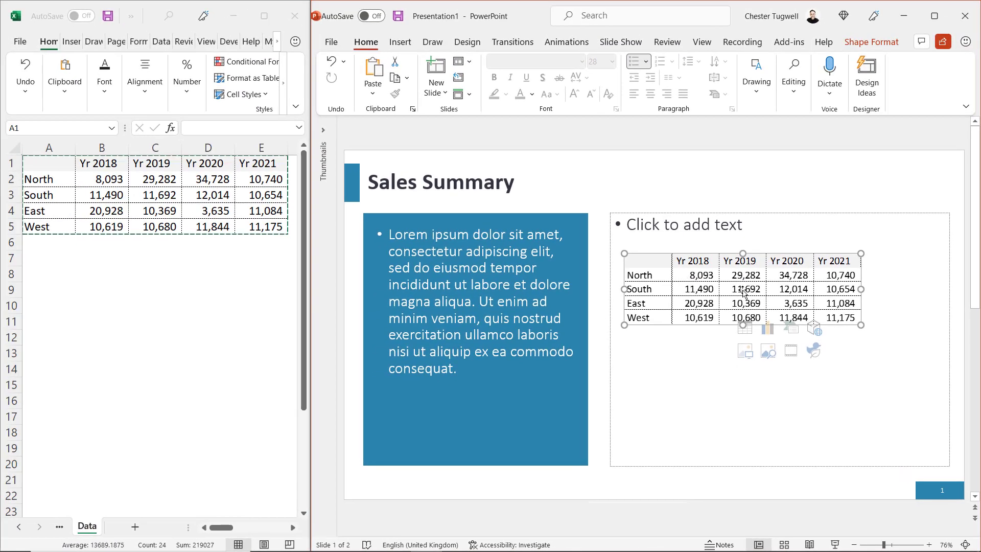
- In the embedded worksheet, AutoSum each region's yearly sales into F2:F5 with Alt+=
double_click(743, 292)
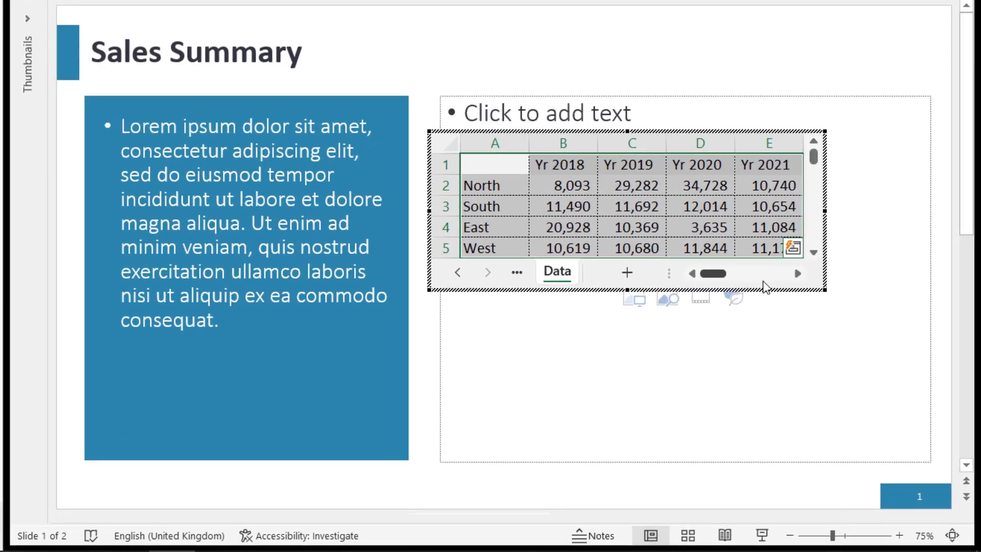
click(800, 273)
click(800, 273)
click(697, 164)
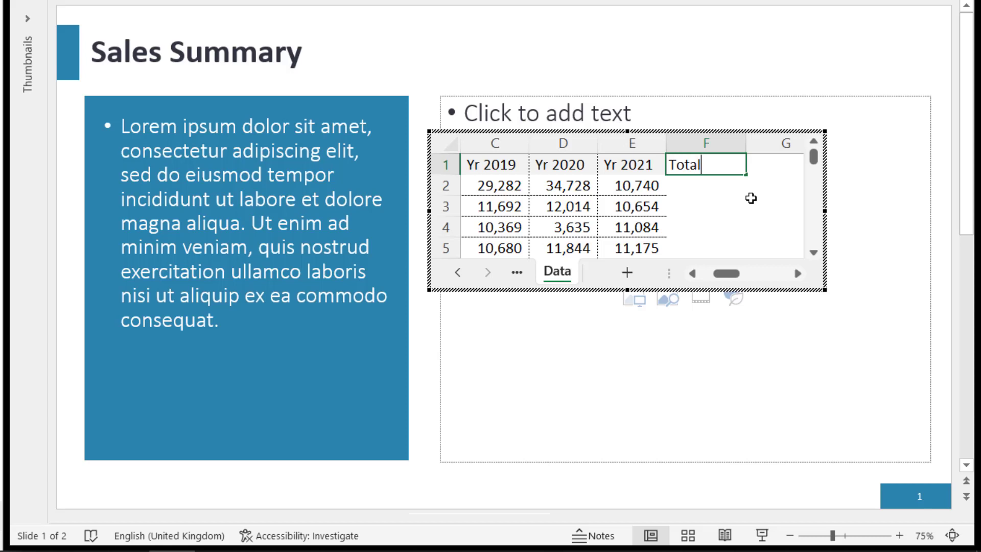
drag(696, 184, 696, 257)
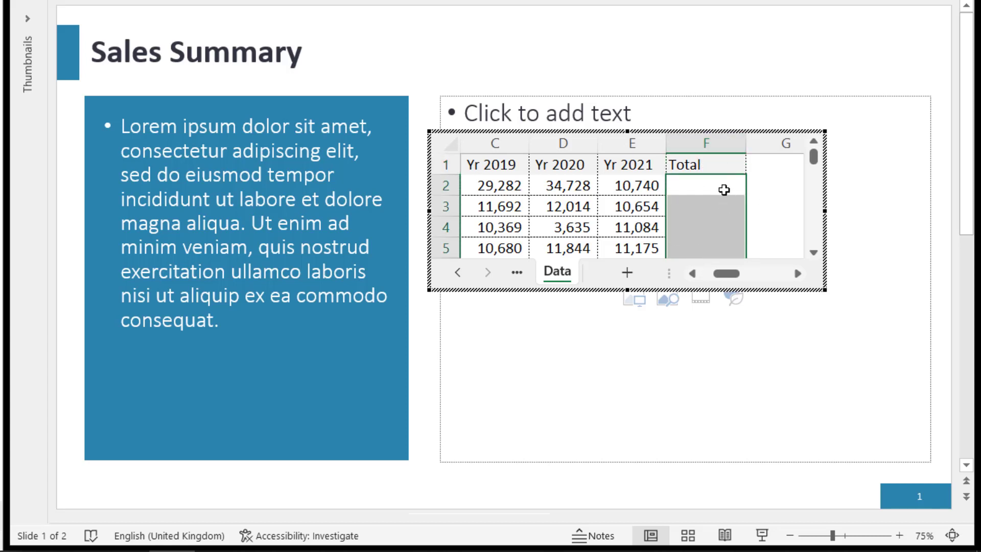
key(alt+equal)
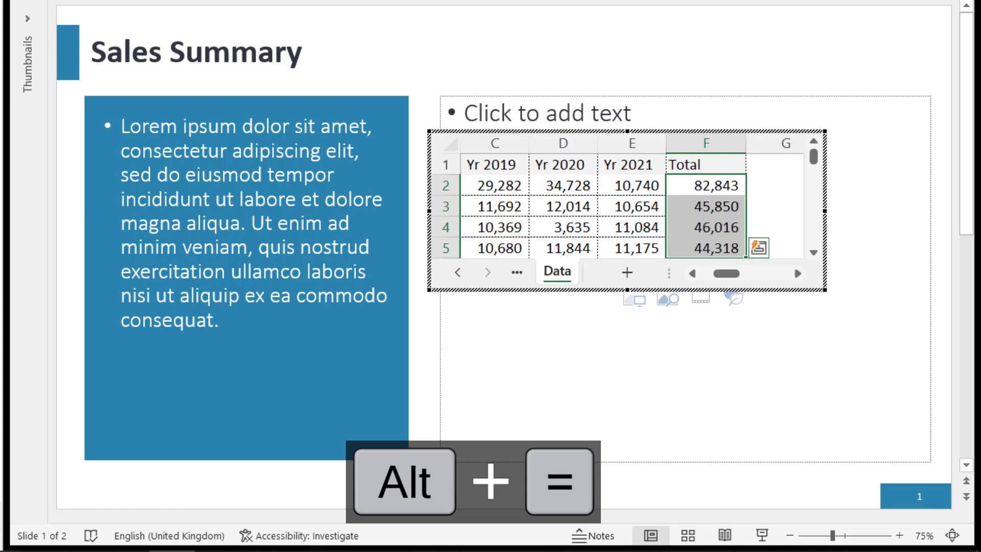
- Copy column E's formatting onto F1:F5 with Format Painter, resize the worksheet, and finish editing
drag(631, 164, 635, 245)
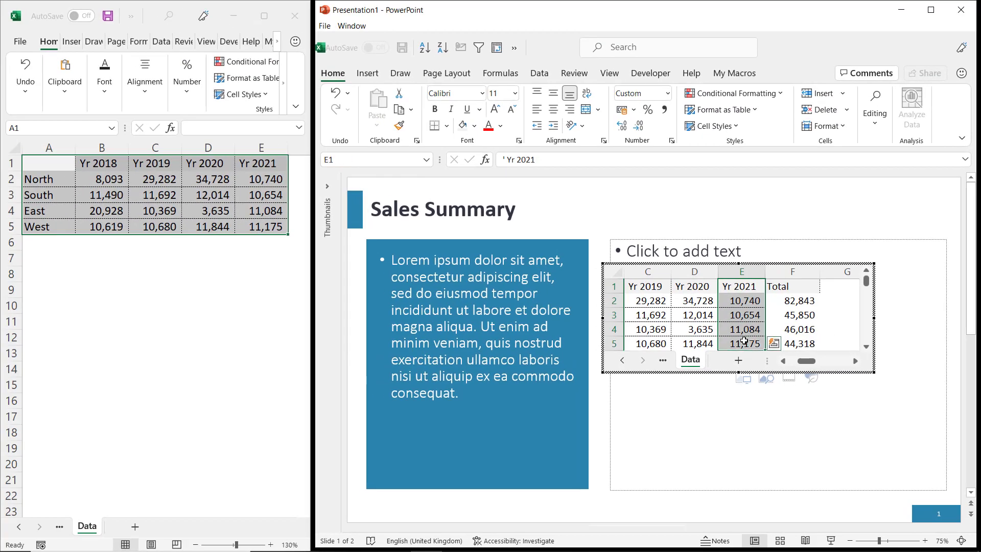
click(399, 125)
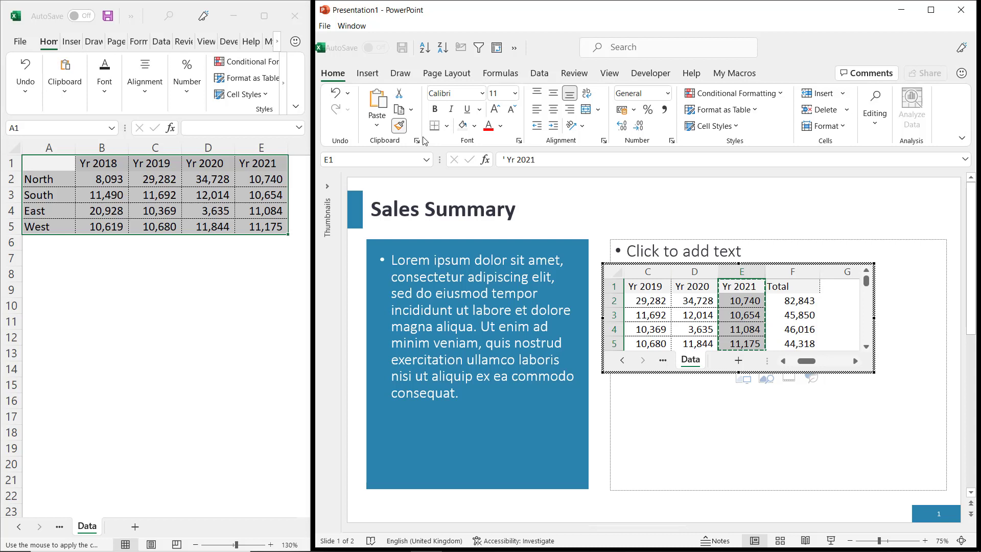
click(790, 286)
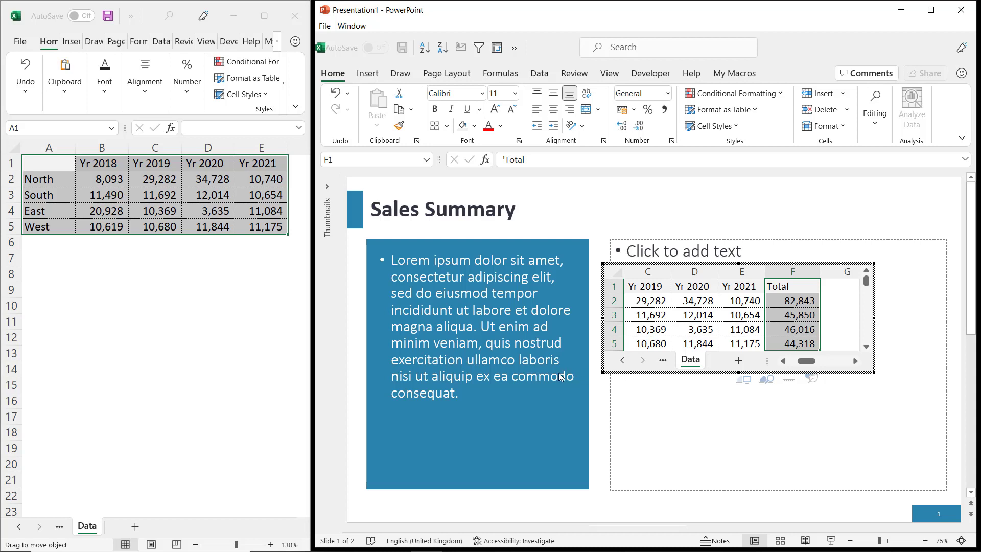
drag(564, 377, 563, 377)
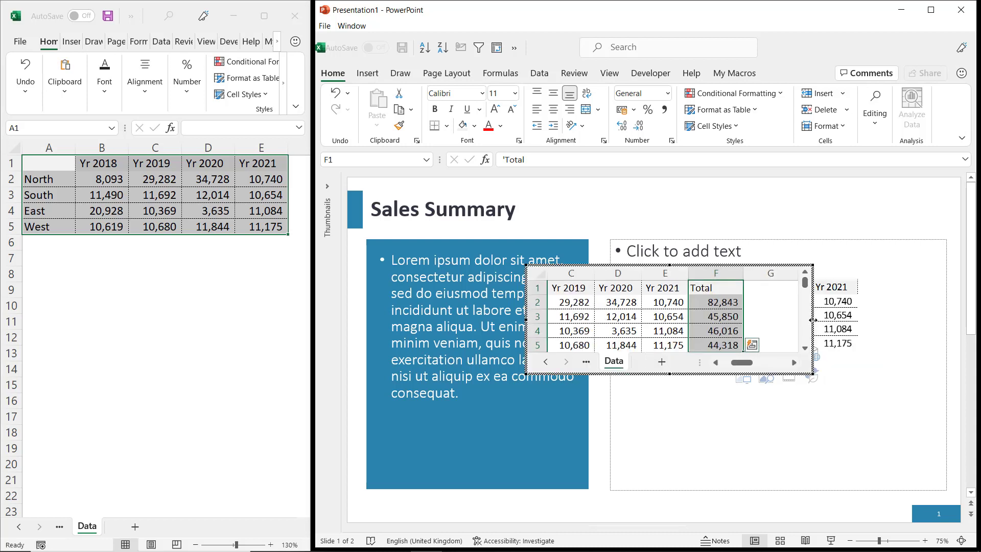
drag(815, 320, 867, 320)
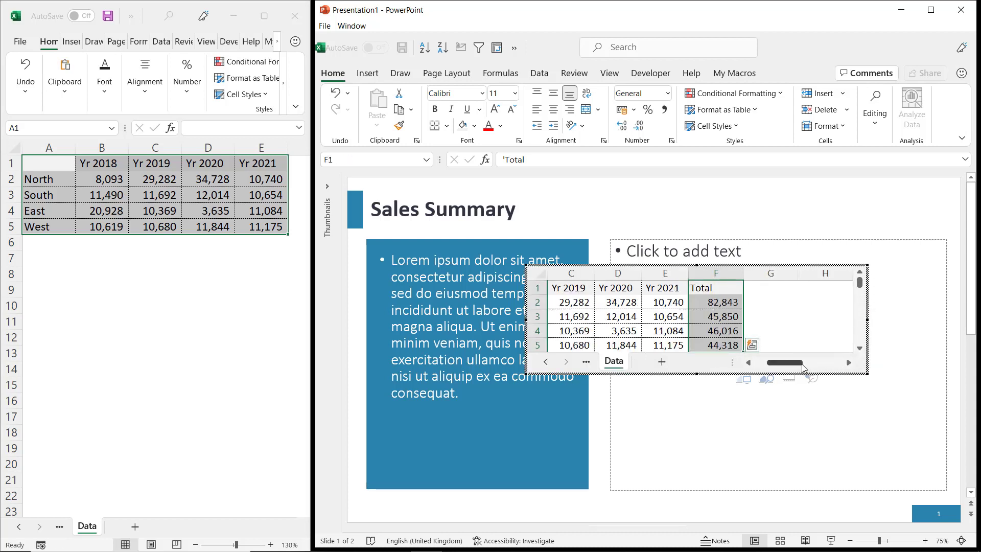
drag(800, 367, 756, 364)
click(771, 432)
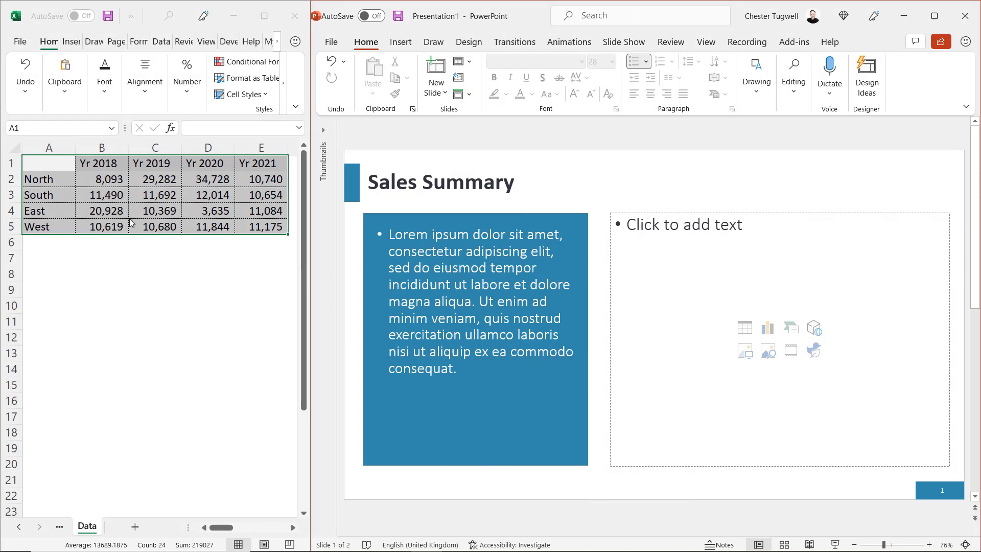
- Paste Special A1:E5 as a linked Excel Worksheet Object, then move and enlarge it in the right box
drag(32, 164, 240, 226)
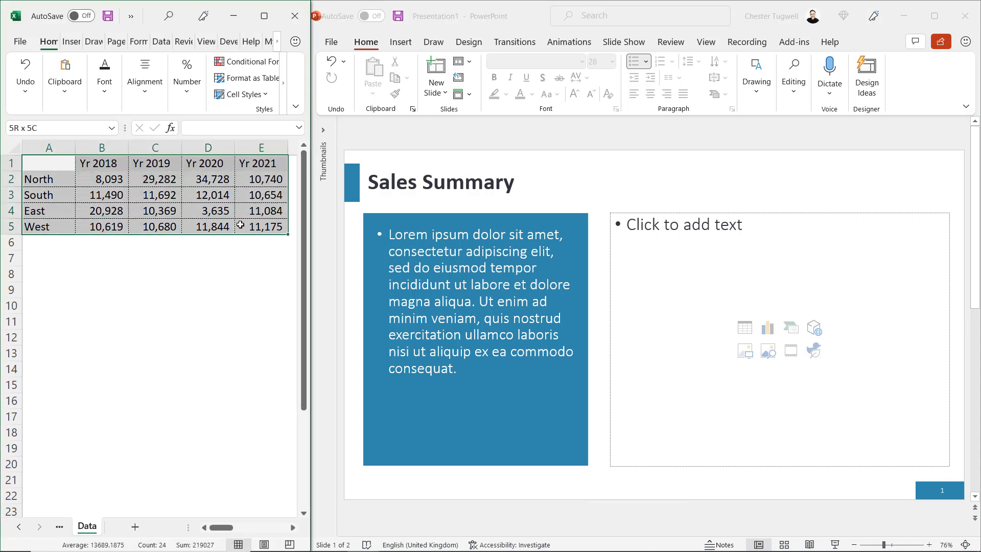
key(ctrl+c)
click(603, 225)
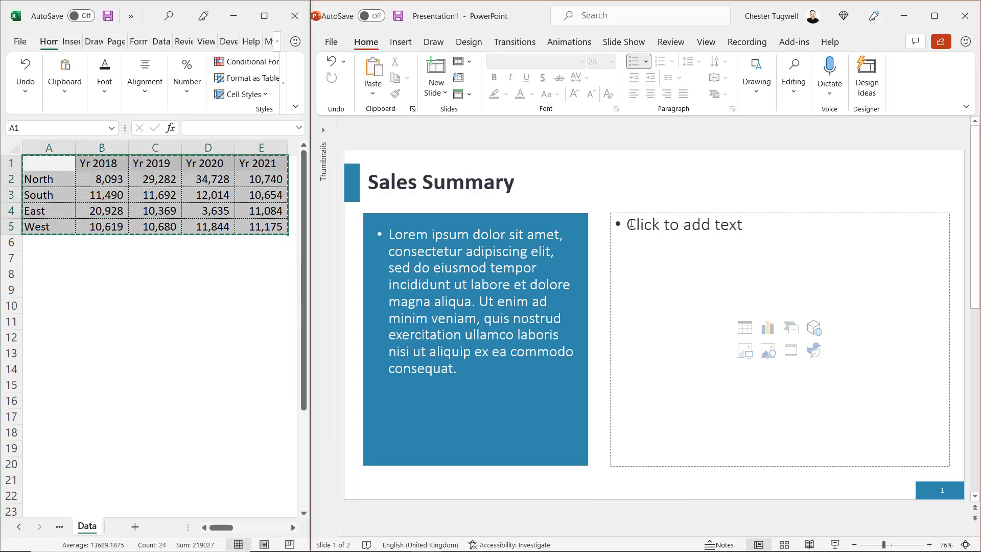
click(631, 224)
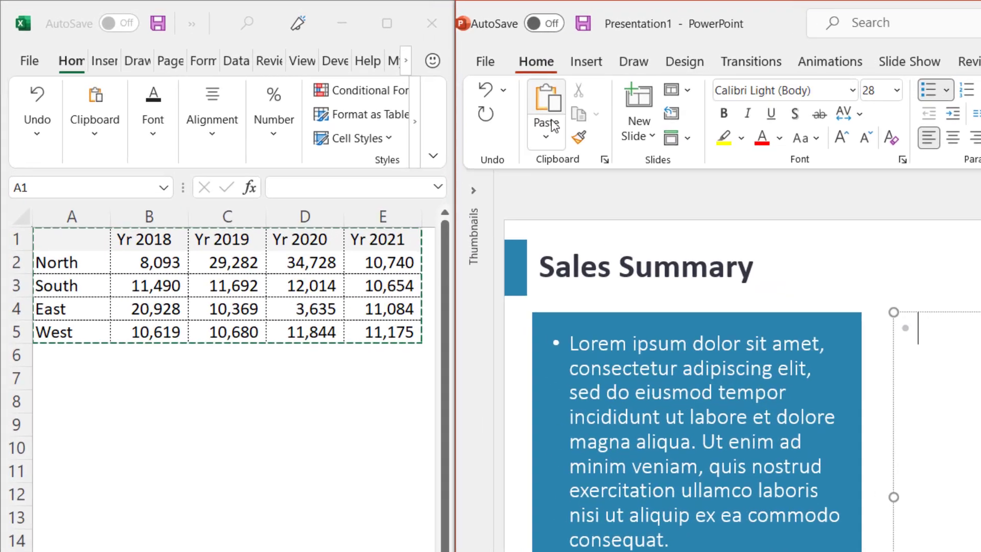
click(376, 95)
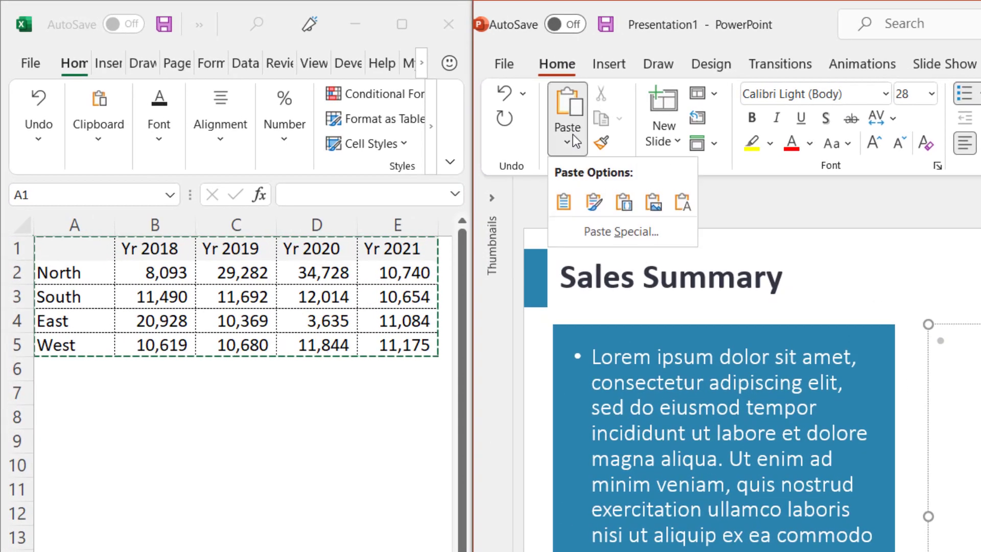
click(607, 232)
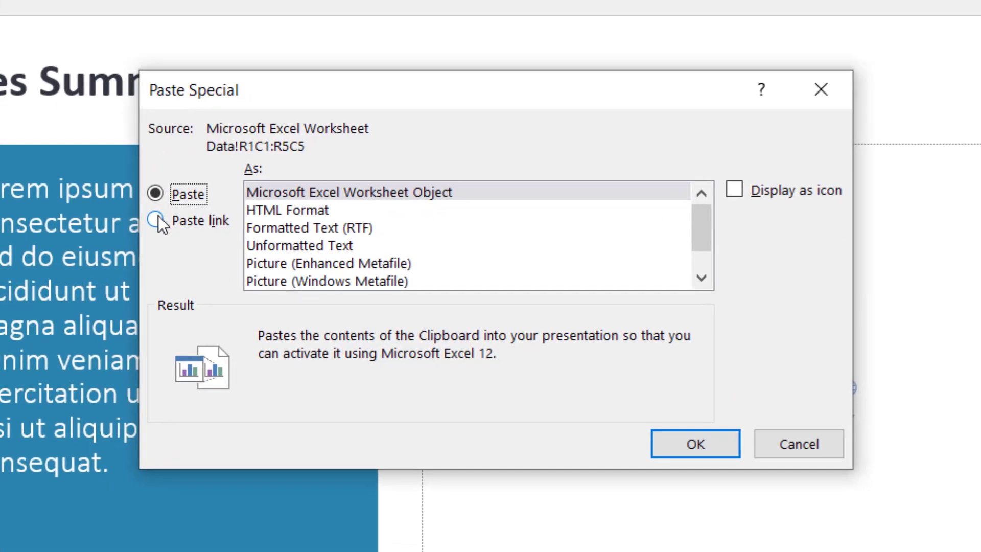
click(729, 379)
click(687, 448)
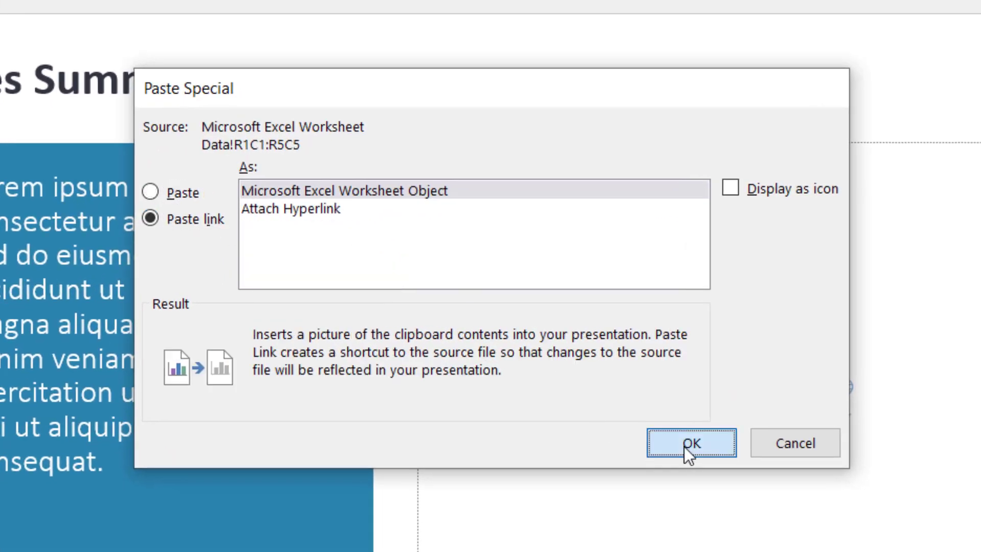
drag(592, 325, 710, 236)
drag(787, 329, 976, 409)
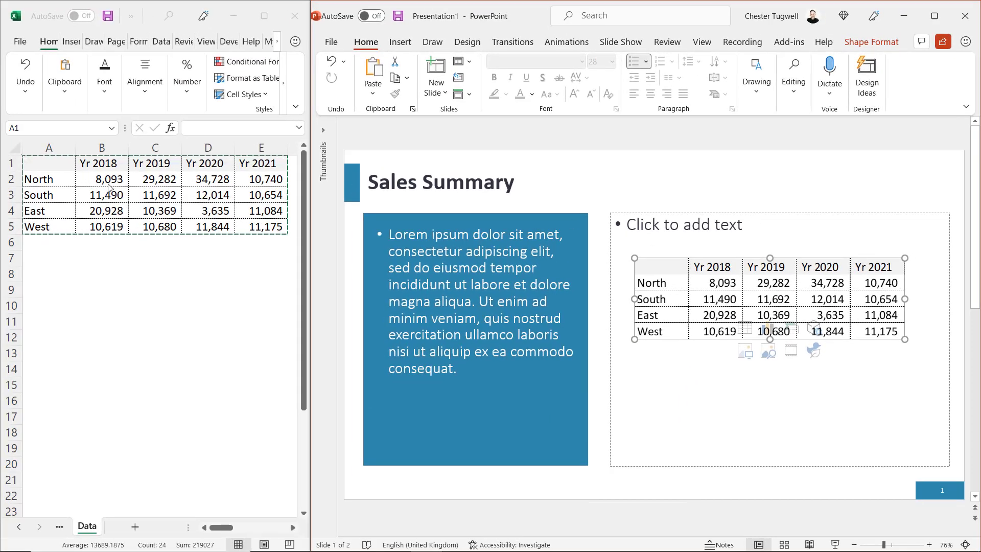
- Enter 20,000 as North's Yr 2018 sales in cell B2, then reselect A1:E5
click(102, 181)
click(102, 180)
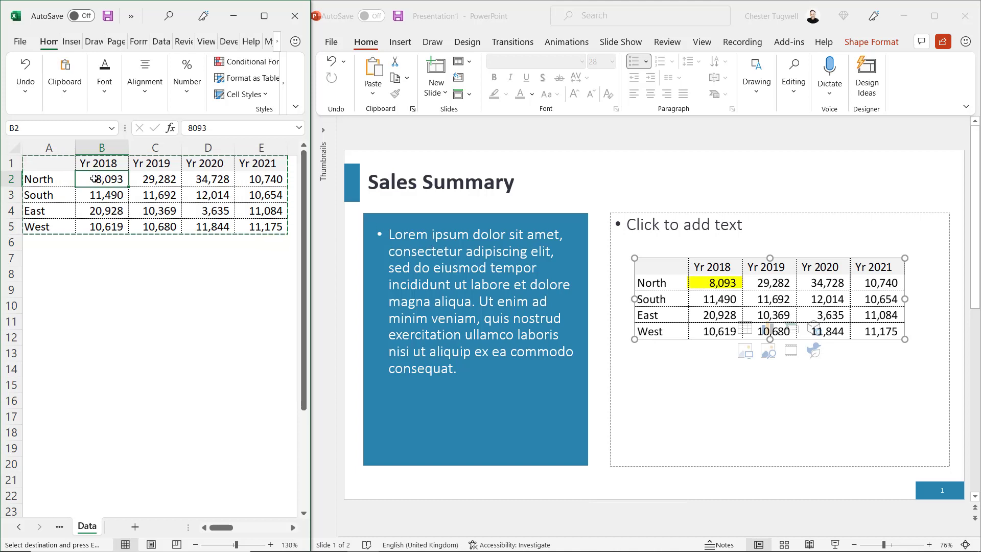
text(20000)
key(Return)
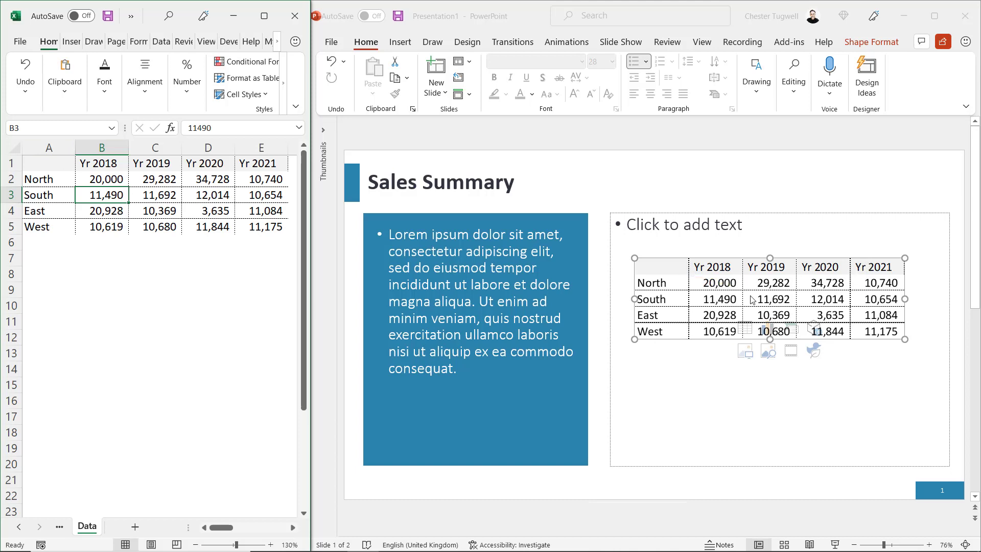
drag(49, 163, 276, 226)
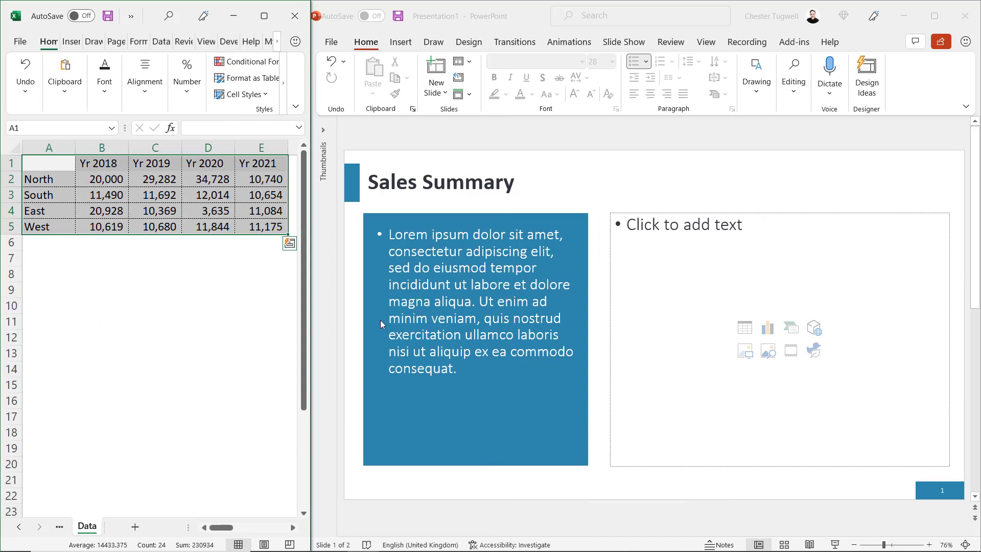
- Recopy A1:E5 and open Paste Special in the right placeholder with Display as icon ticked
mouse_move(282, 240)
drag(44, 163, 247, 228)
key(ctrl+c)
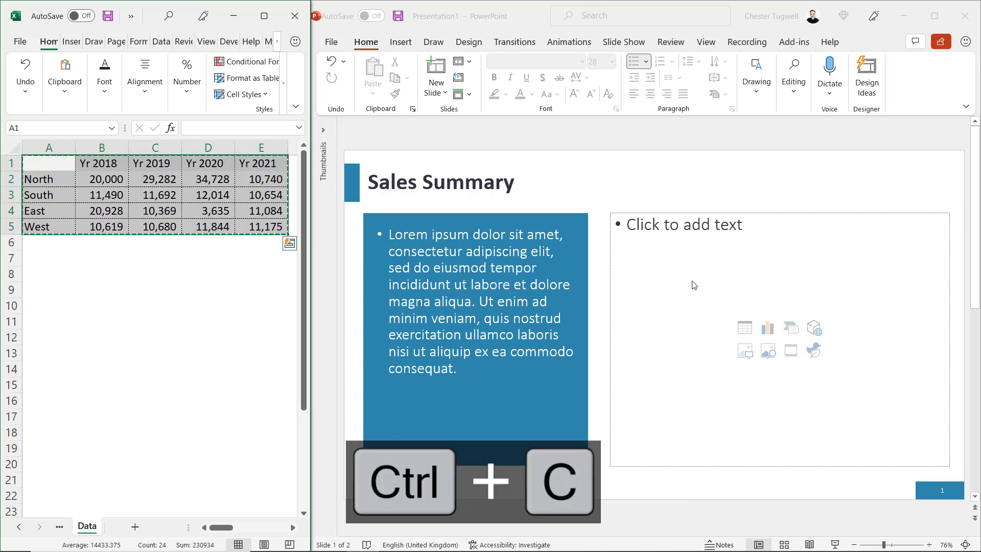
click(645, 240)
click(644, 240)
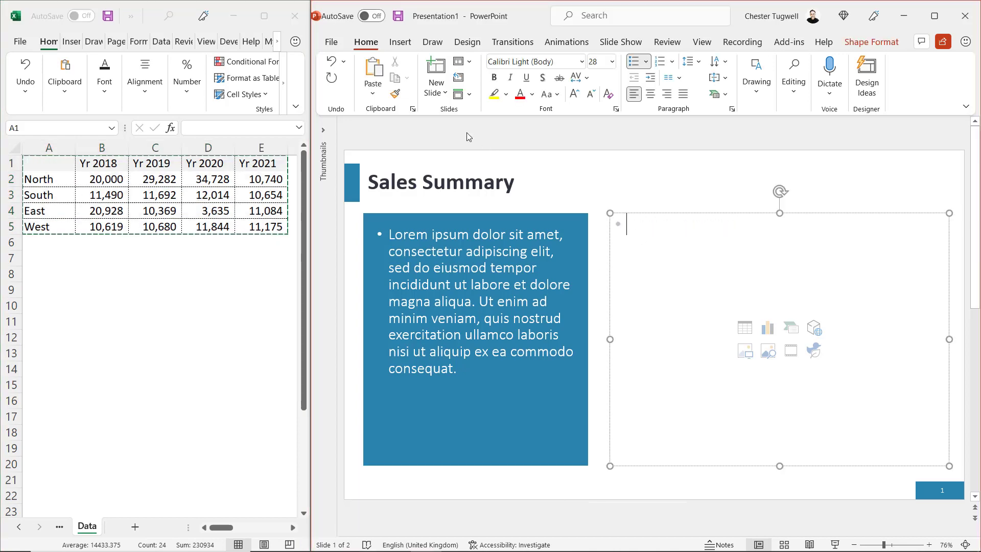
click(372, 87)
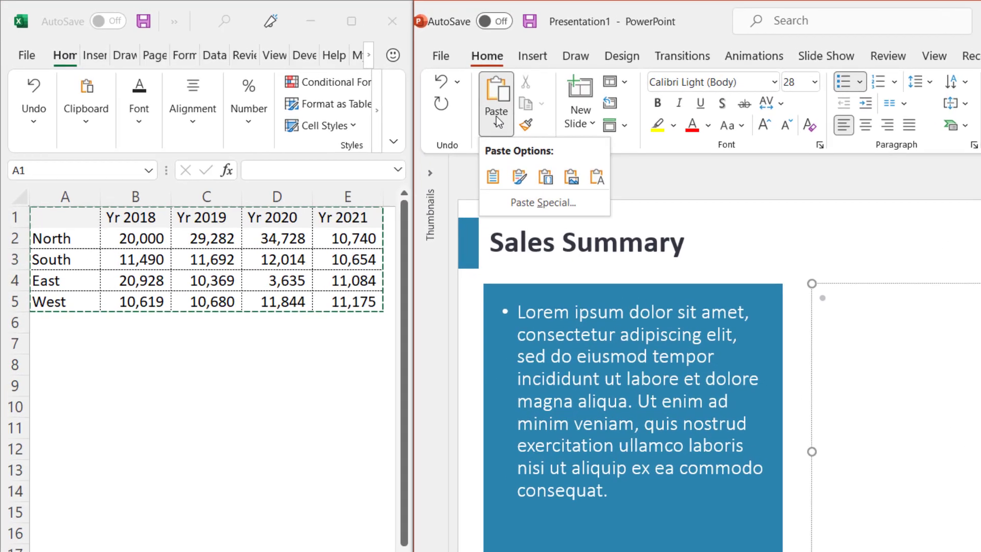
click(543, 203)
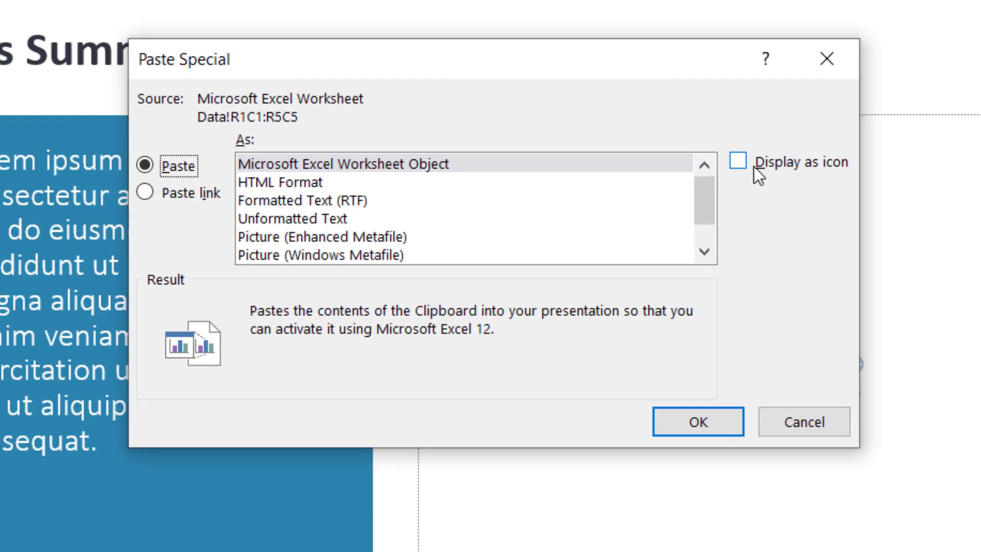
click(972, 278)
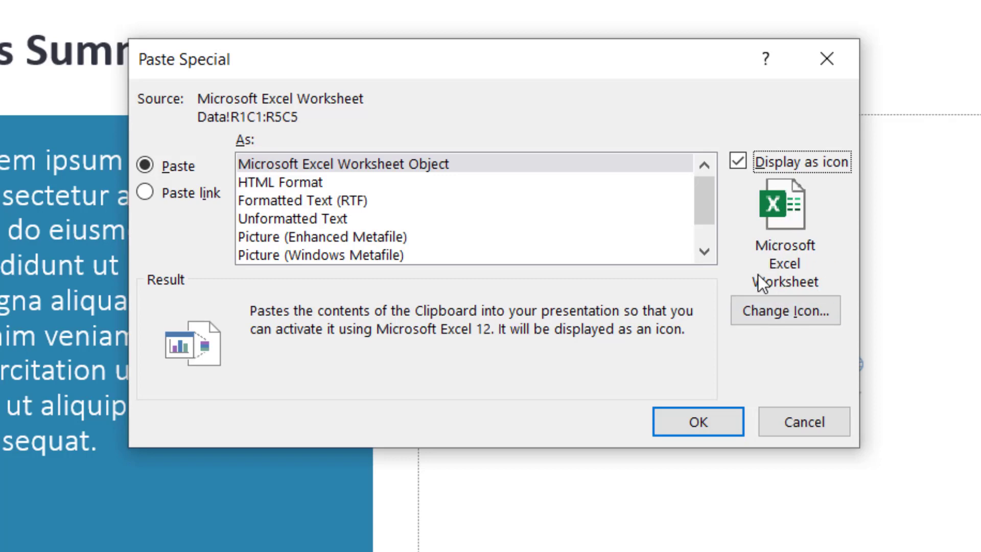
- Choose the plain green Excel icon, caption it 'Click here for sales report', and paste it
click(783, 312)
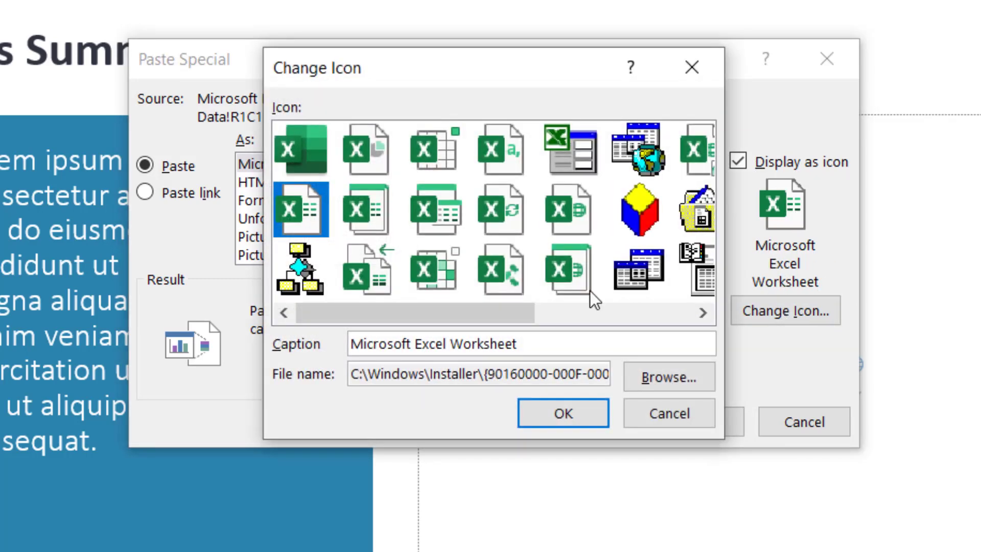
click(299, 139)
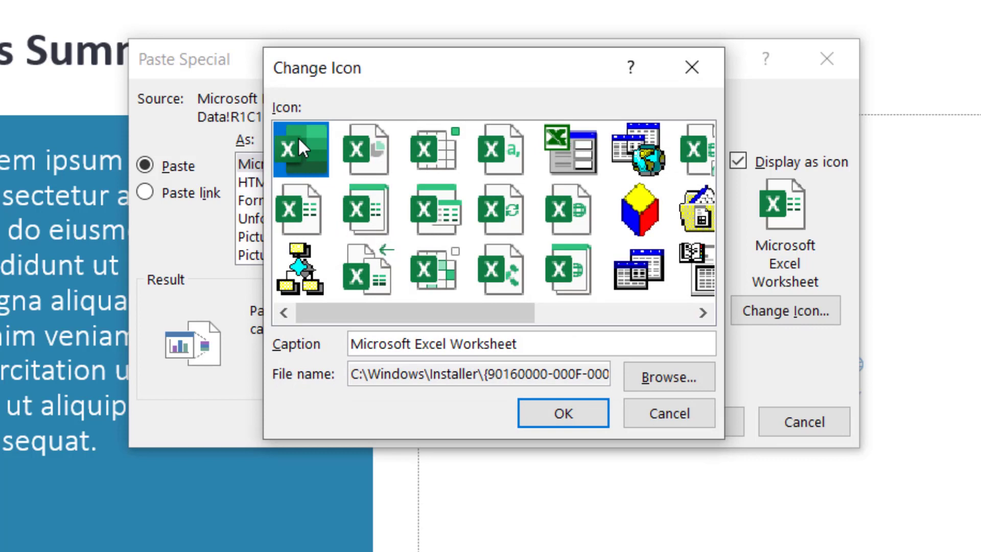
drag(531, 345, 276, 332)
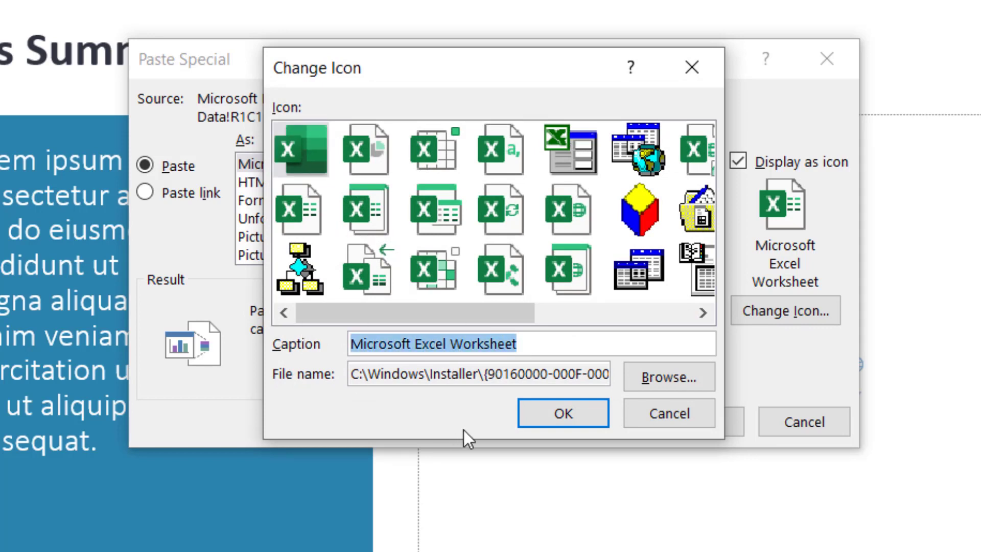
text(Click her)
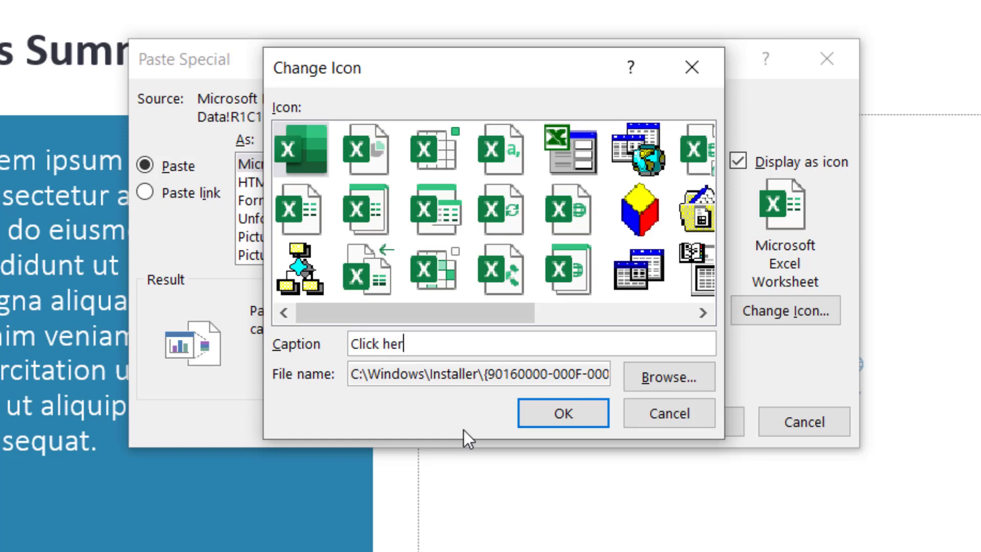
text(e for sale)
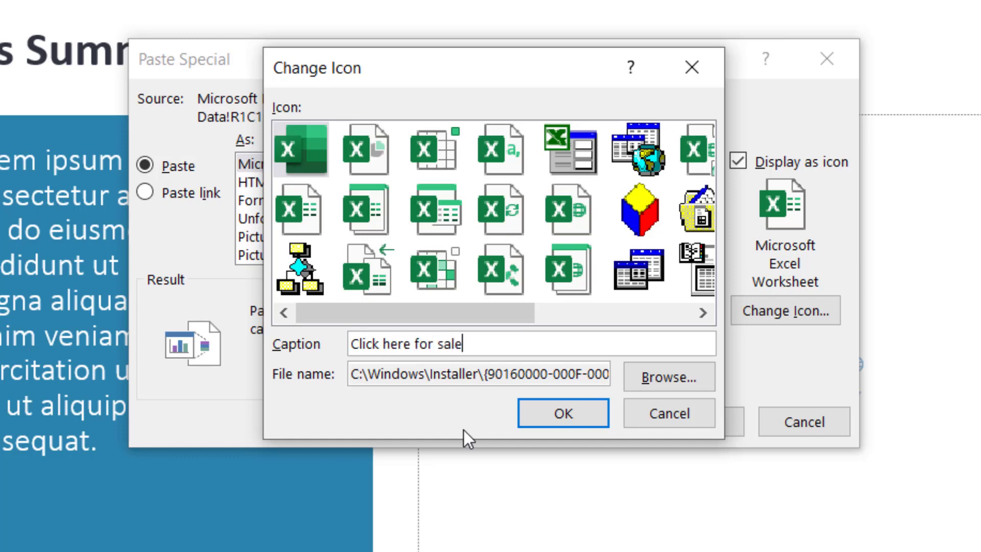
text(s report)
click(553, 418)
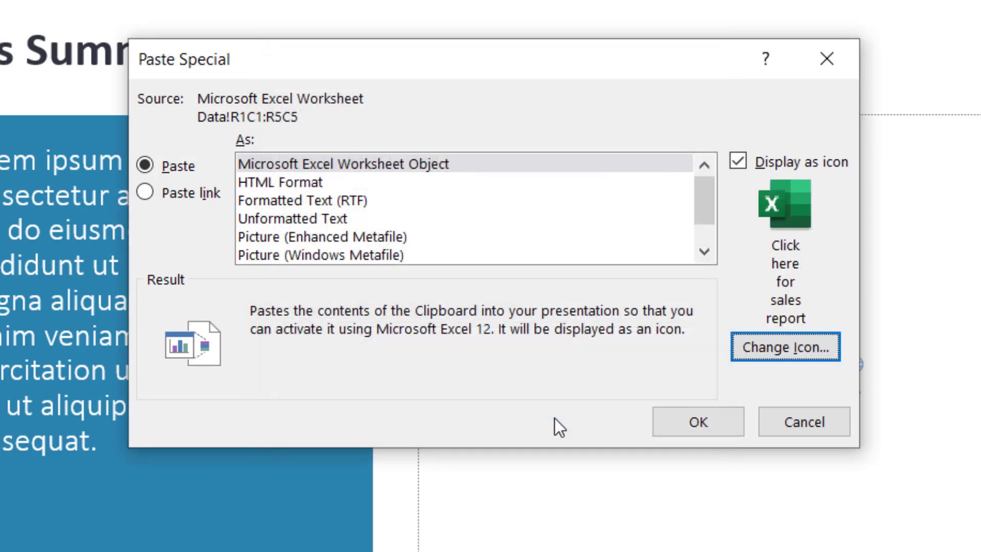
click(688, 425)
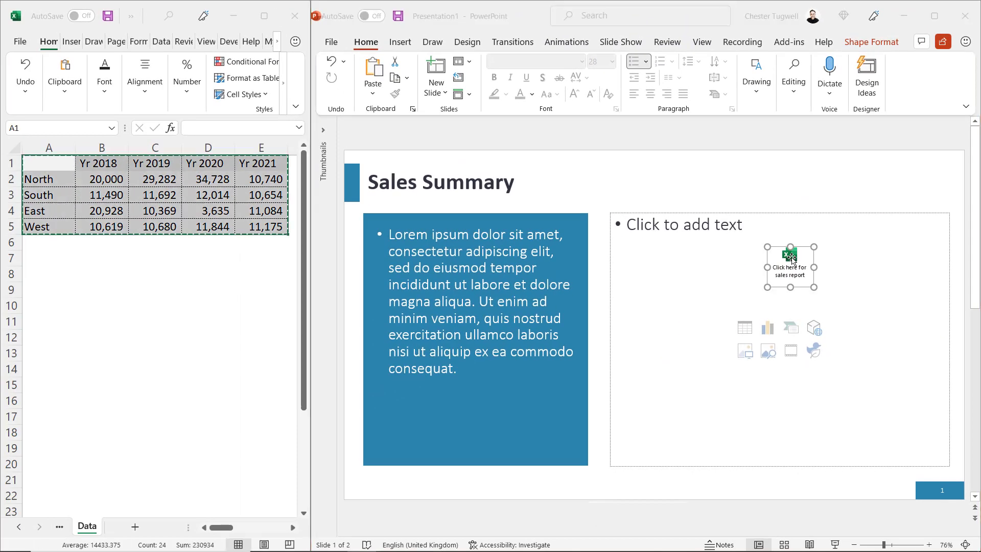
double_click(791, 259)
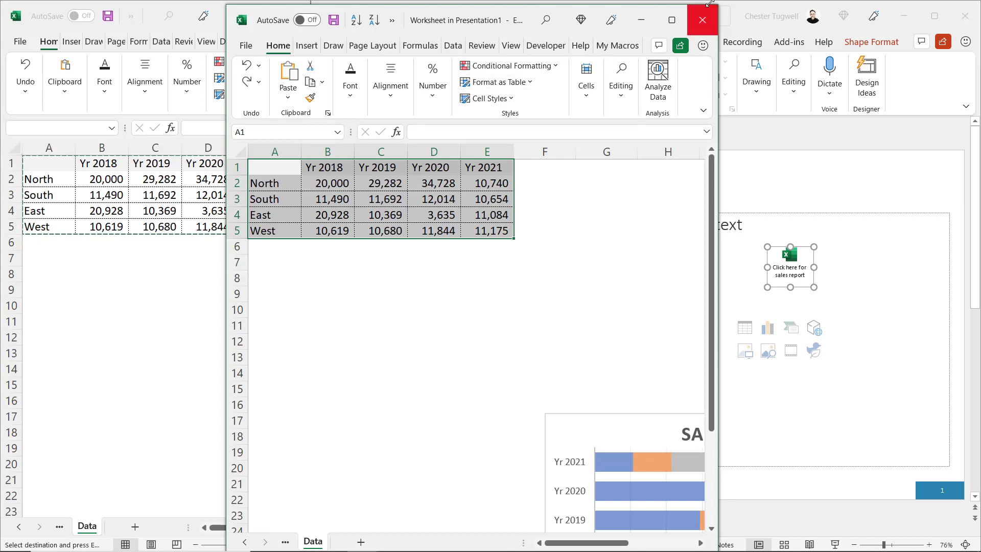
- Remove the embedded icon and Paste Special the sales range as a link displayed as an icon
click(709, 20)
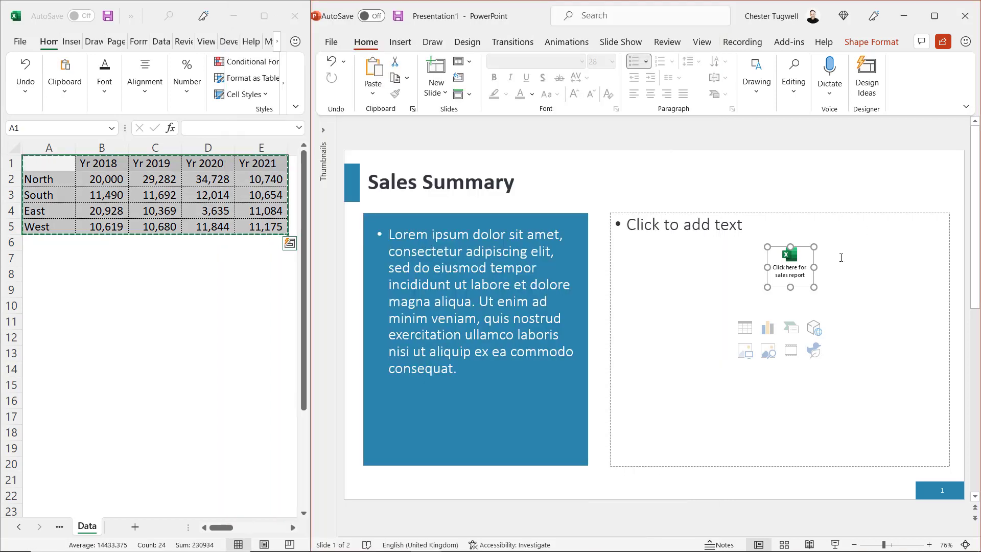
key(Delete)
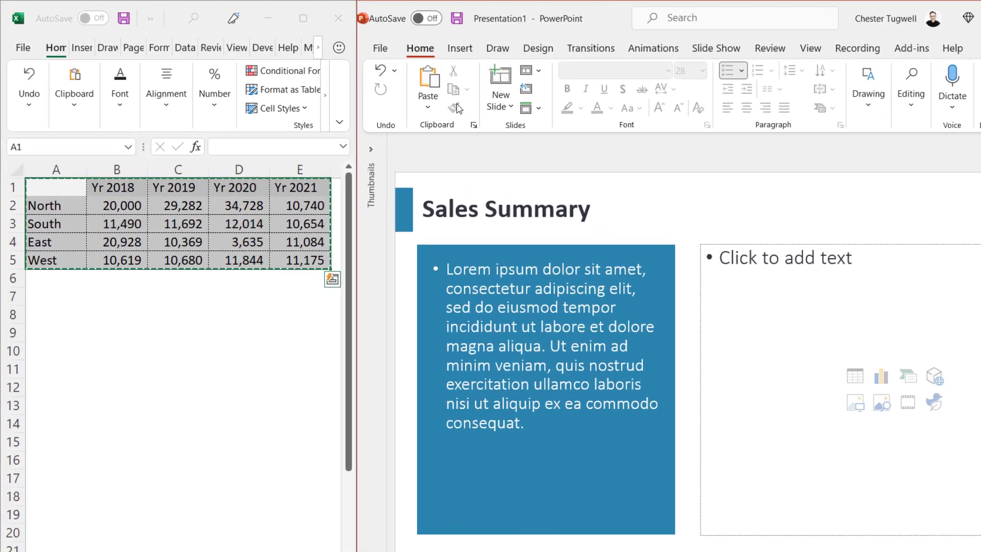
click(374, 94)
click(558, 211)
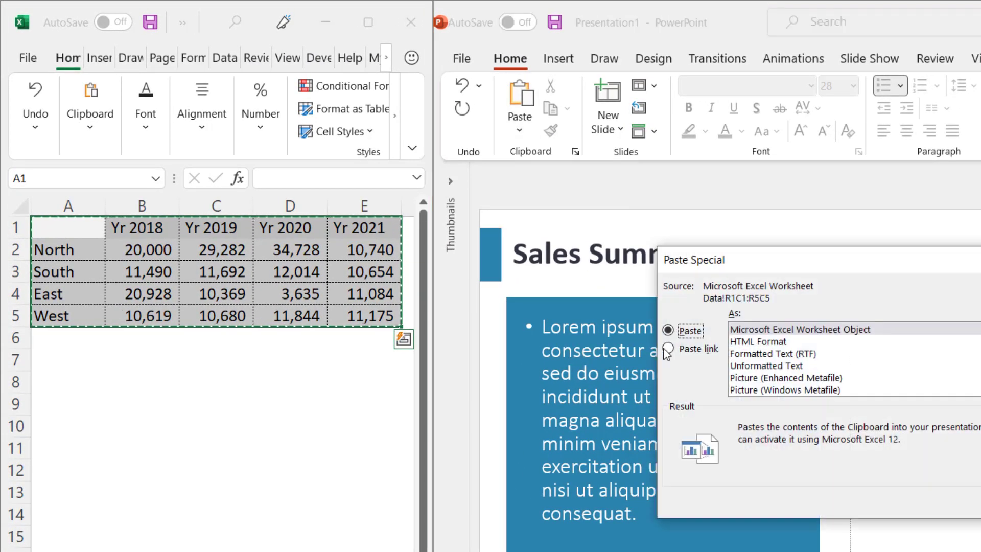
click(574, 316)
click(750, 169)
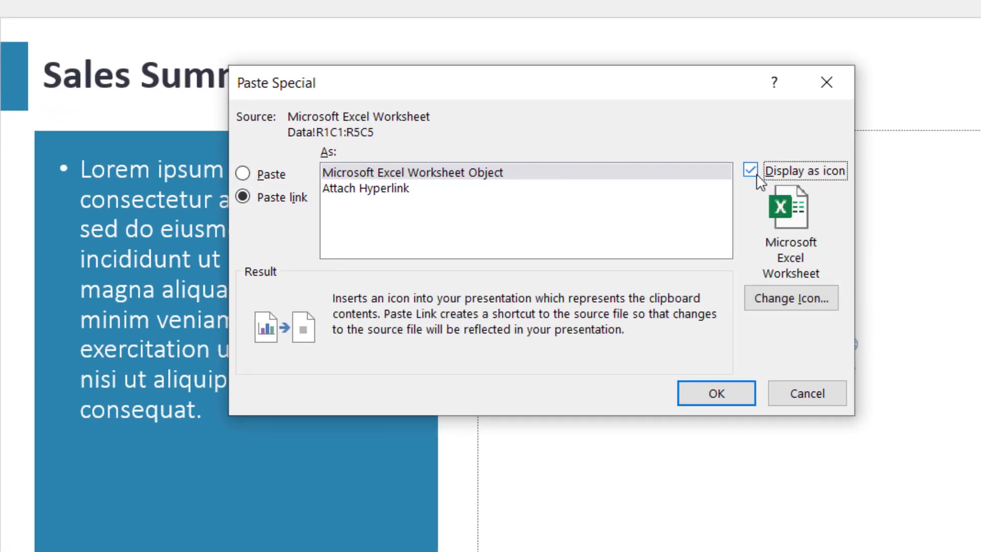
click(716, 393)
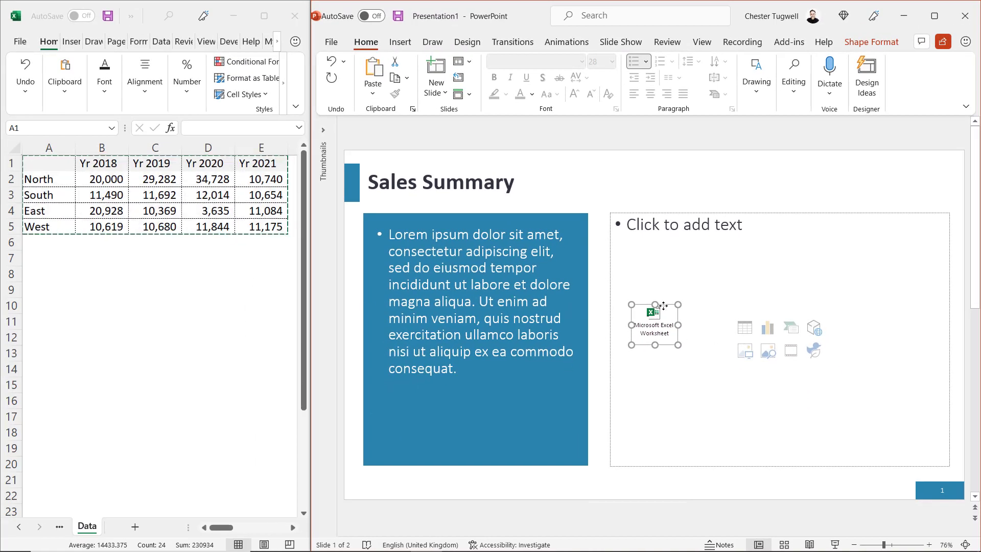
- Delete the linked icon and paste Excel's SALES chart into the right placeholder
key(Delete)
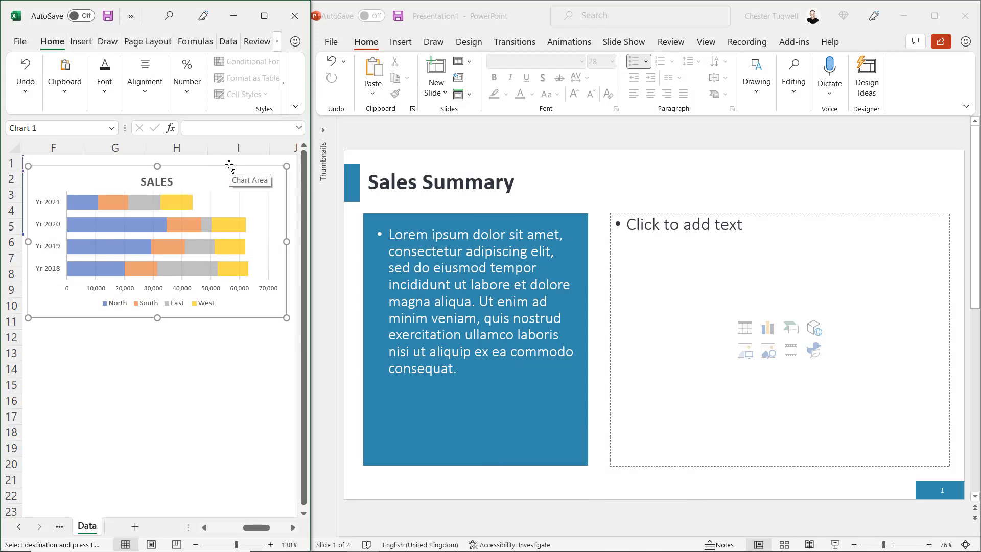
key(ctrl+c)
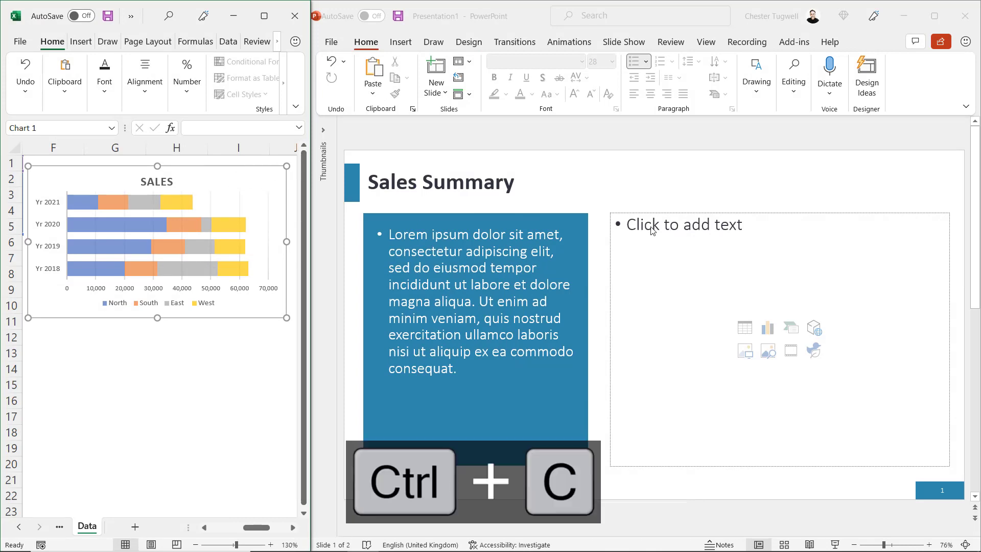
click(631, 234)
click(630, 224)
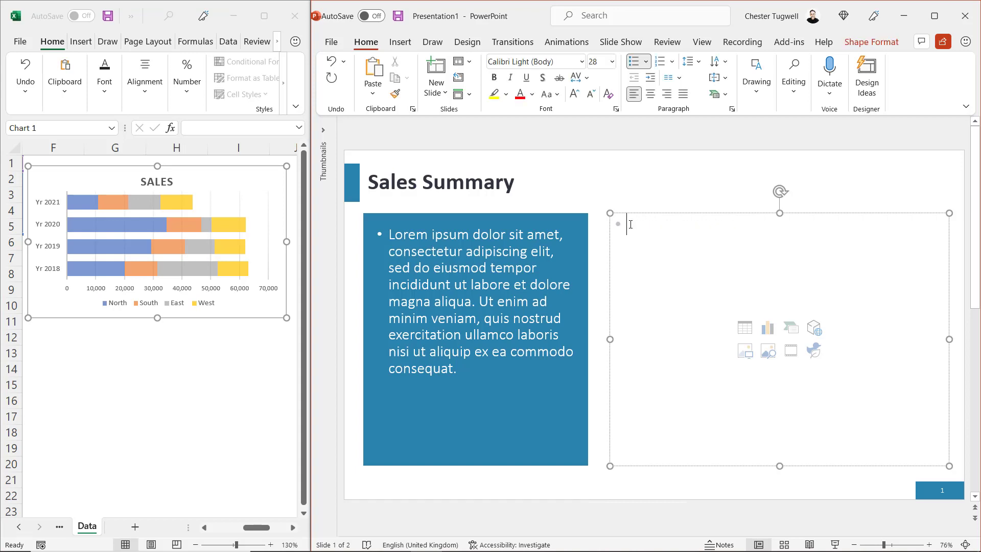
key(ctrl+v)
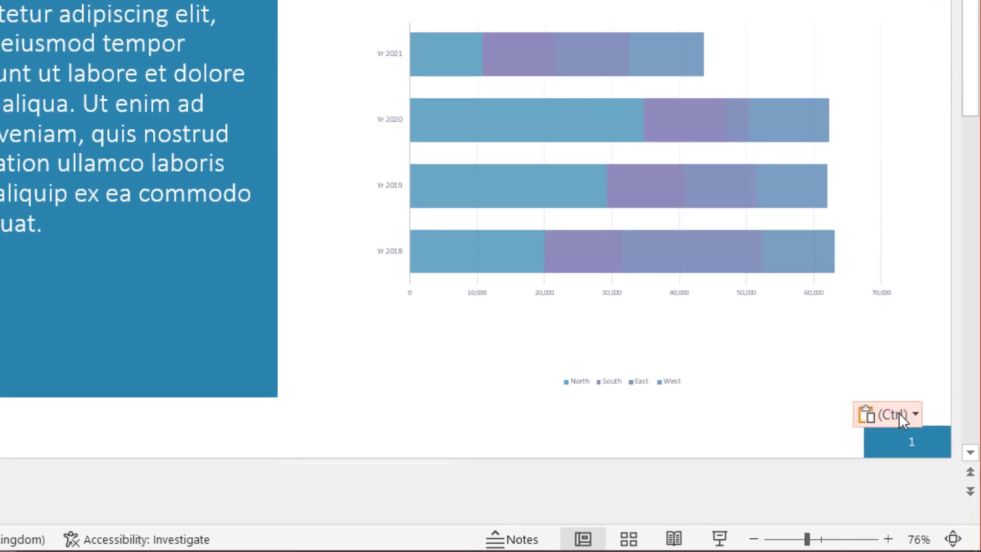
- Apply Keep Source Formatting & Link Data to the pasted SALES chart
click(909, 412)
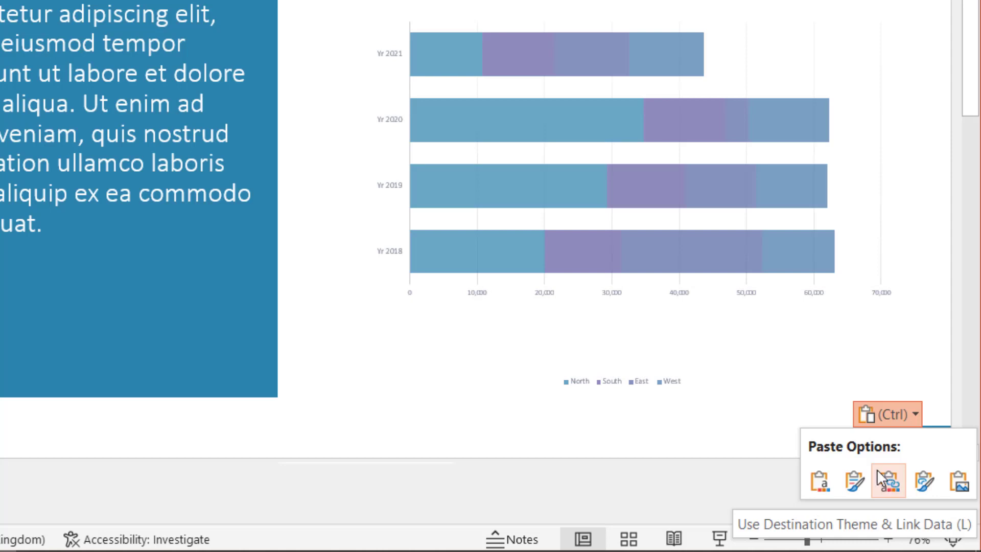
click(922, 482)
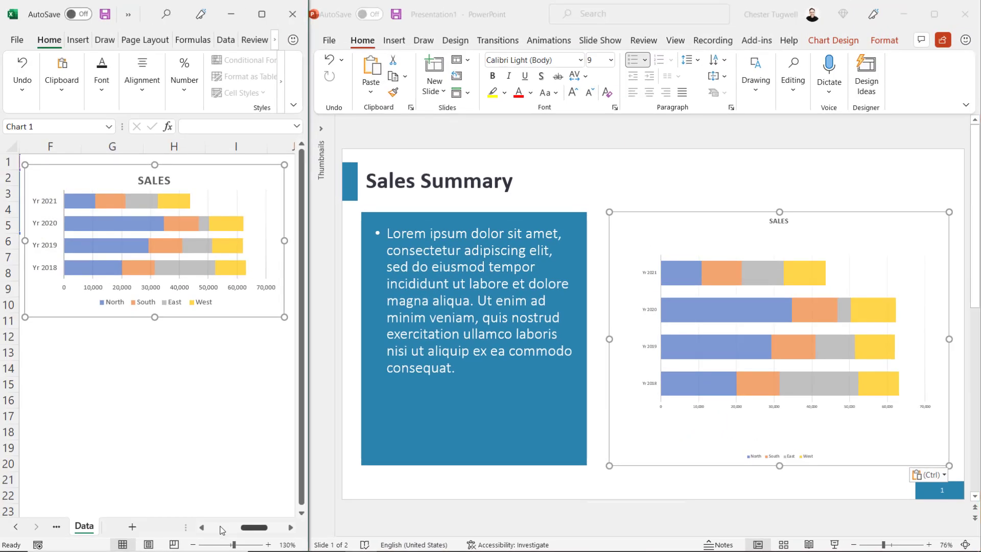
- Set South's Yr 2018 sales in B3 to 40000, then select the slide's chart to see it update
scroll(204, 529, left, 5)
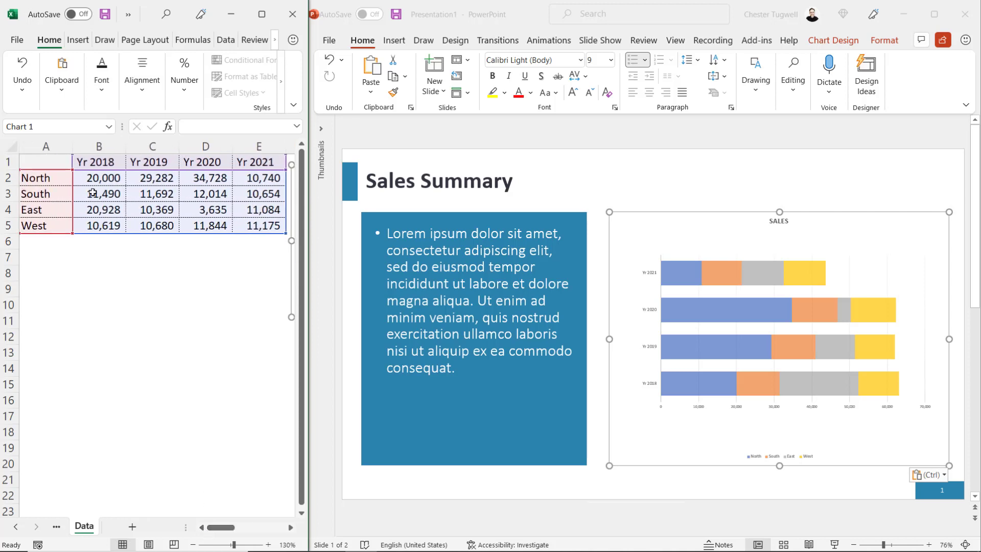
click(92, 193)
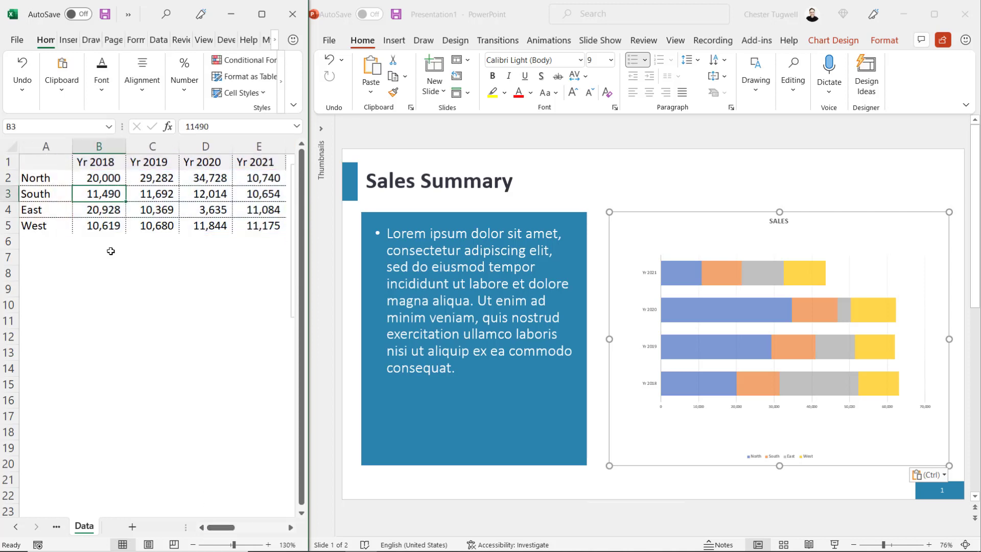
text(40000)
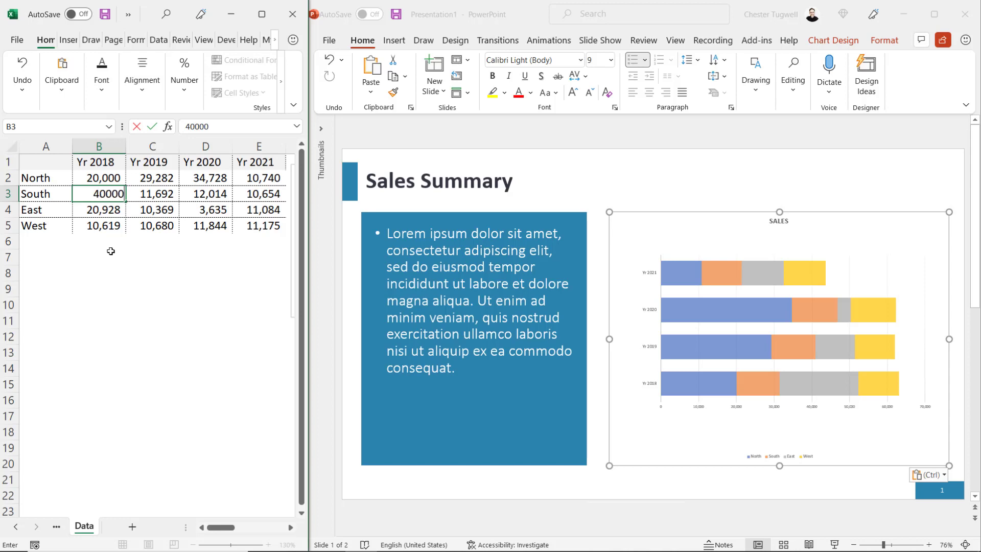
key(Return)
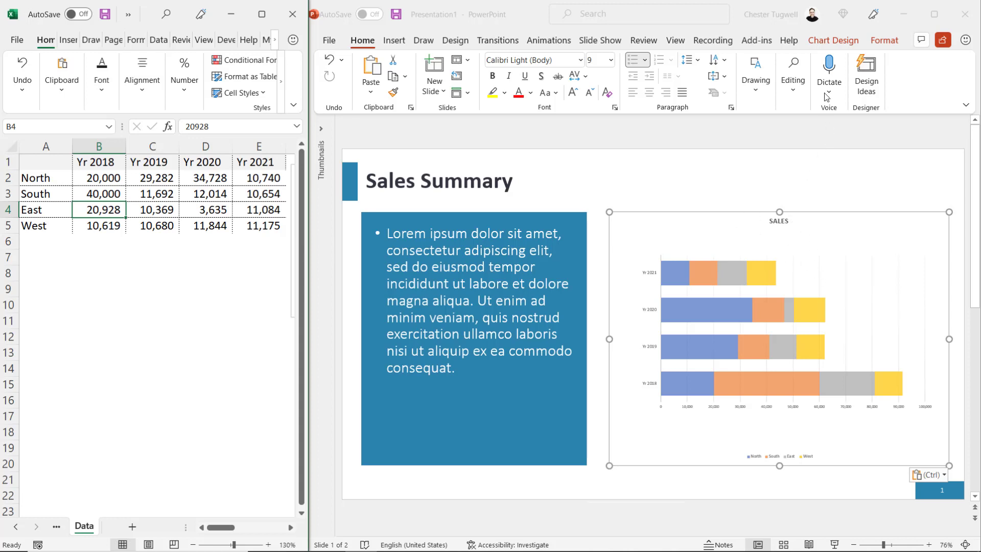
click(845, 41)
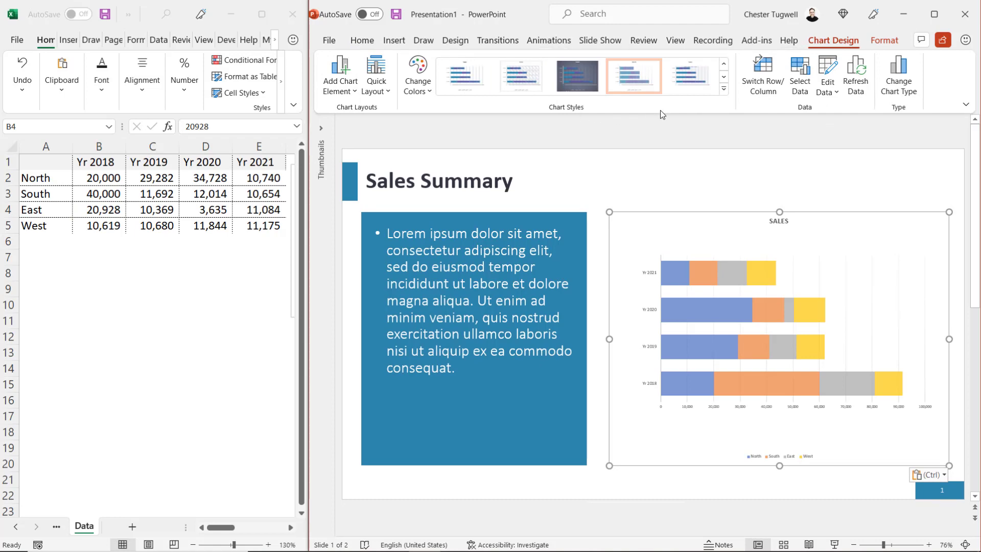
- Change the linked SALES chart to a Stacked Column chart with years along the horizontal axis
click(893, 92)
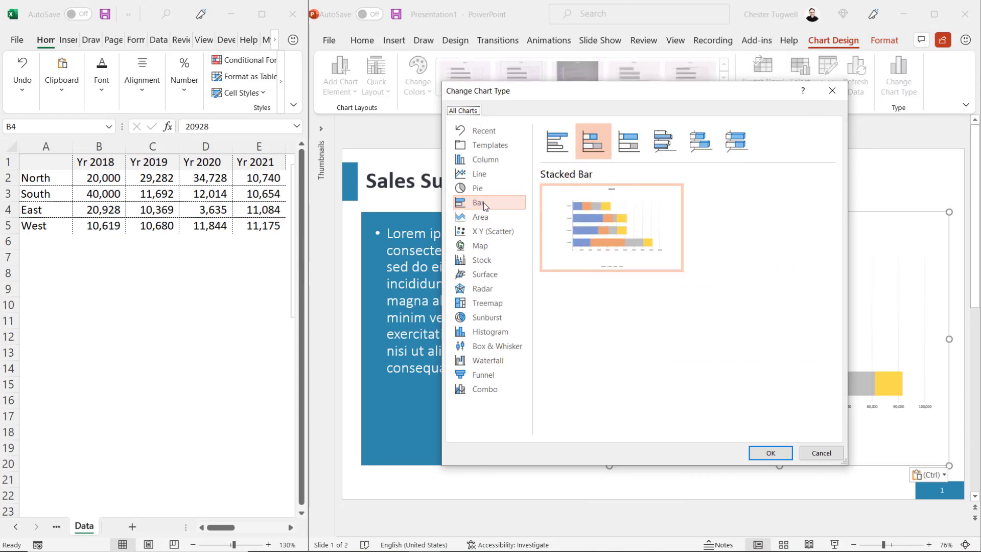
click(488, 161)
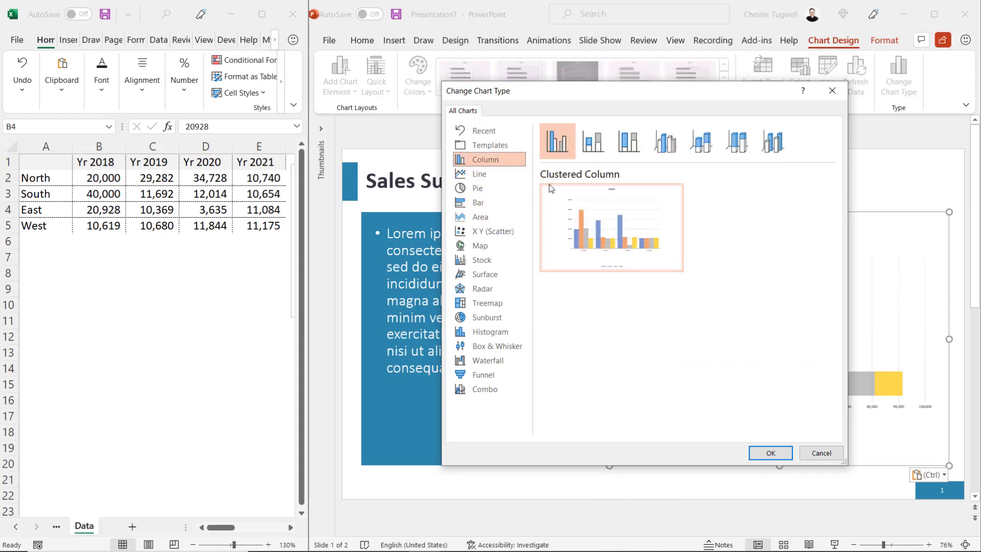
click(593, 141)
click(770, 453)
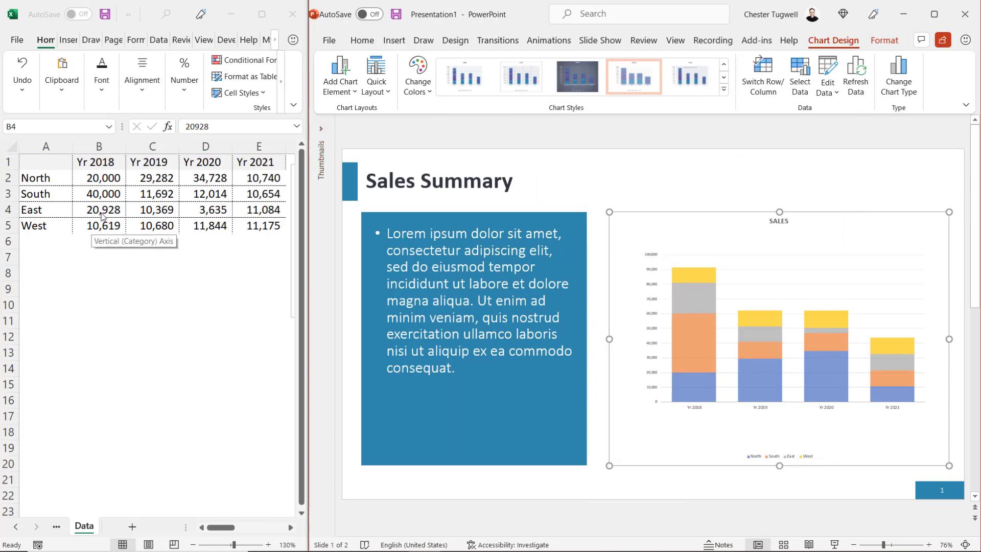
click(98, 229)
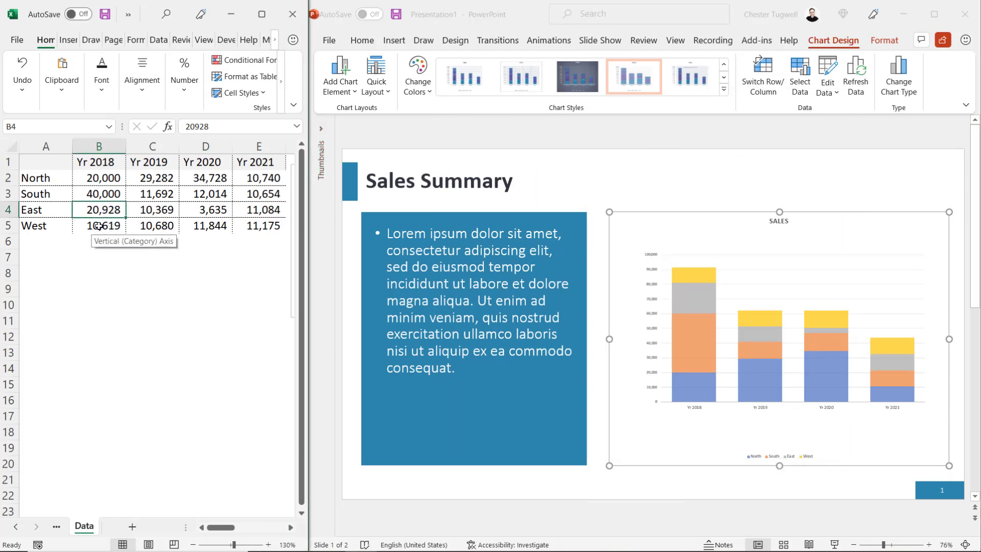
- Enter 50000 in Excel cell E5 for West's 2021 sales, updating the chart's Yr 2021 column
click(252, 226)
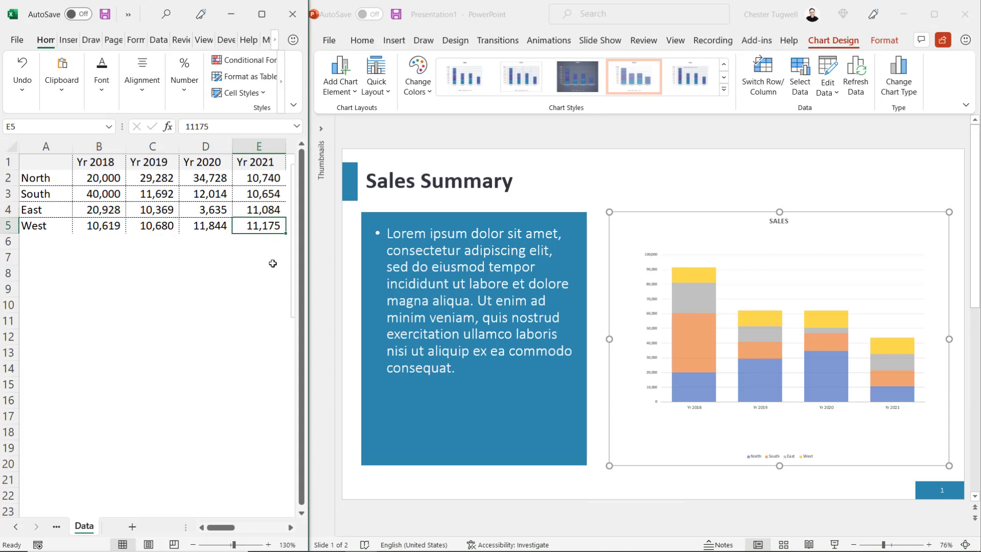
text(50000)
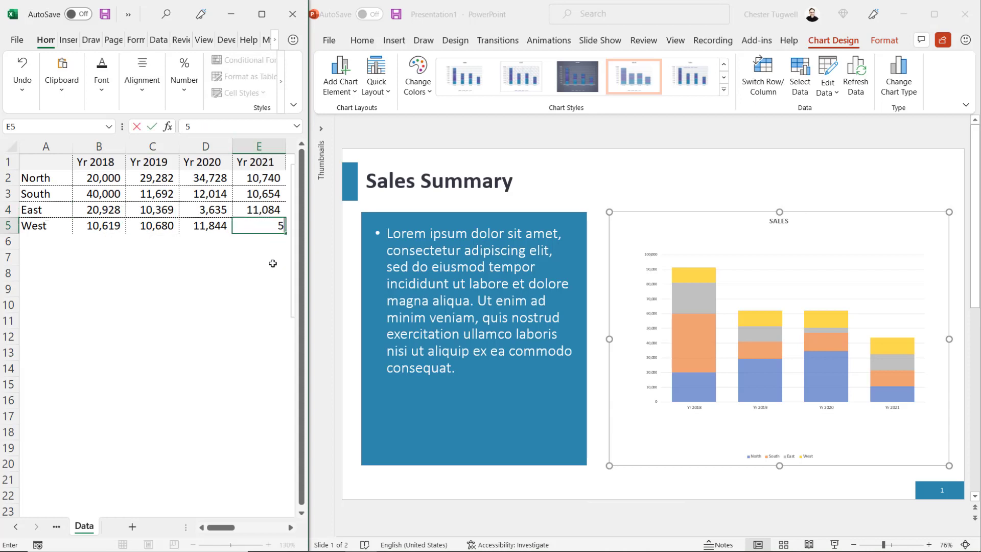
key(Return)
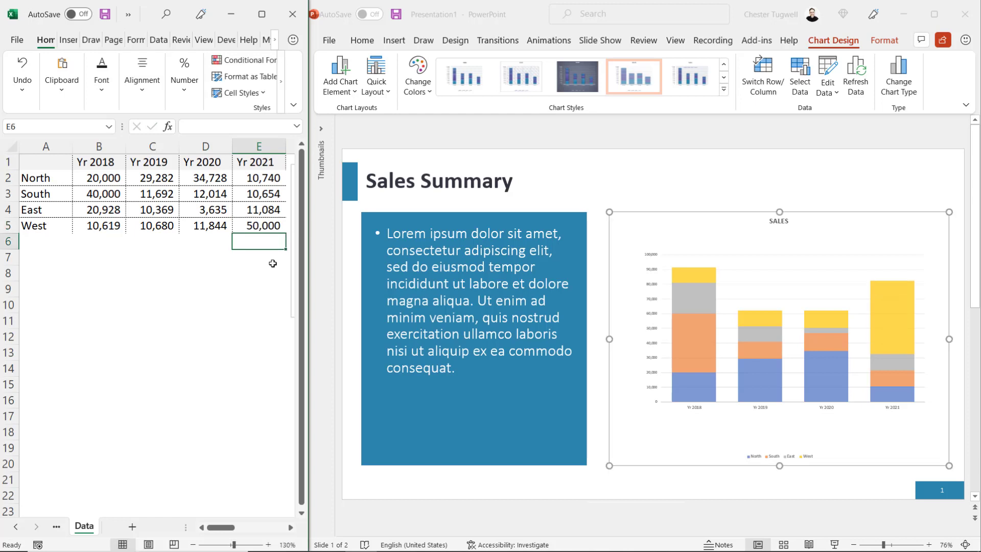